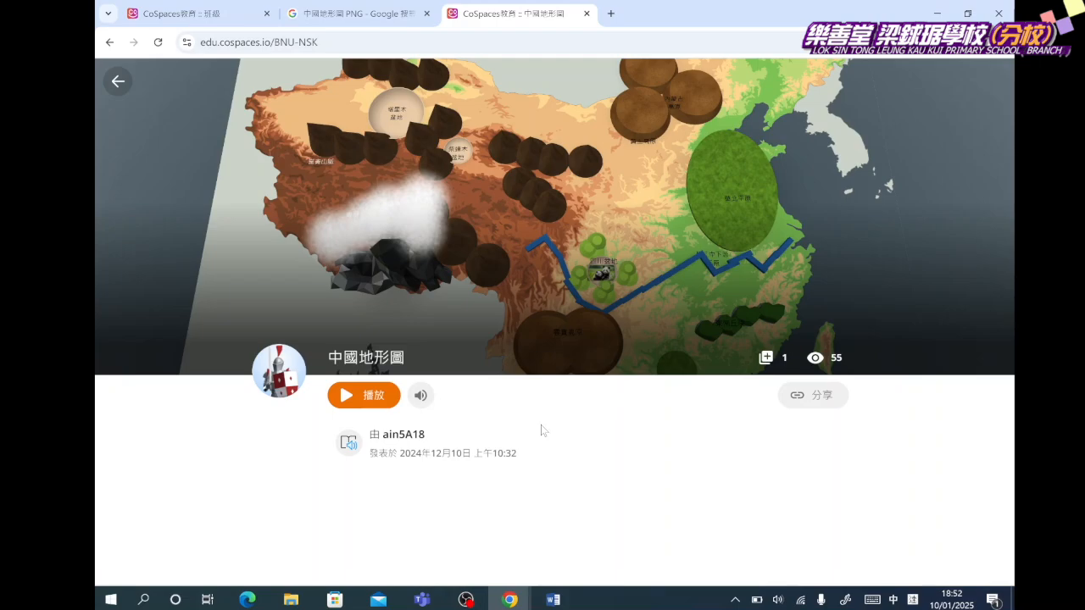
- Play the 中國地形圖 space and look over the terrain around the 四川盆地 basin and the river
{"action": "left_click", "coordinate": [350, 397]}
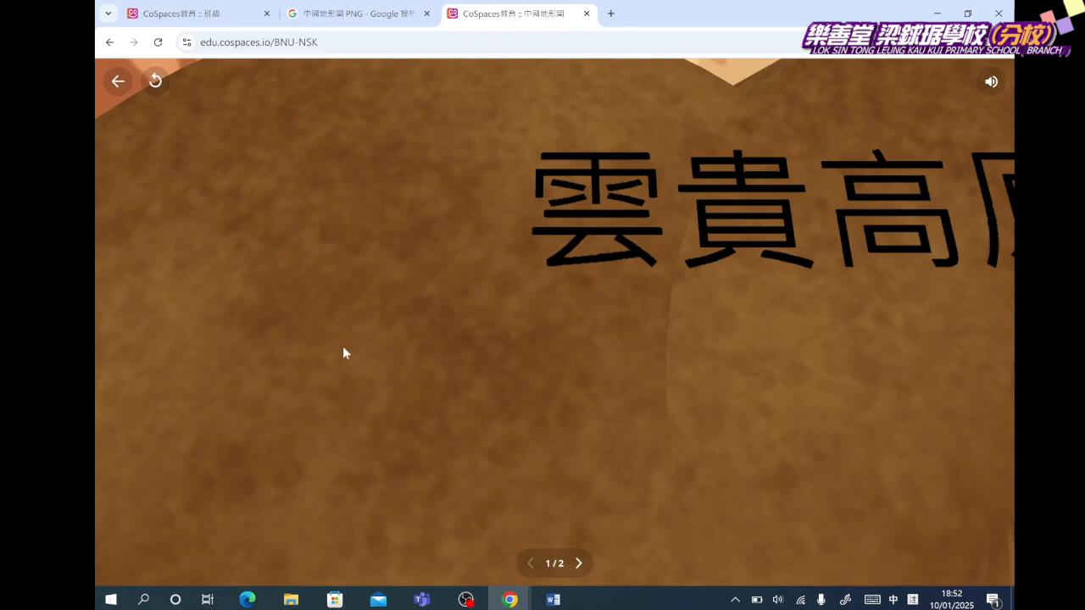
{"action": "left_click_drag", "start_coordinate": [344, 347], "coordinate": [541, 266]}
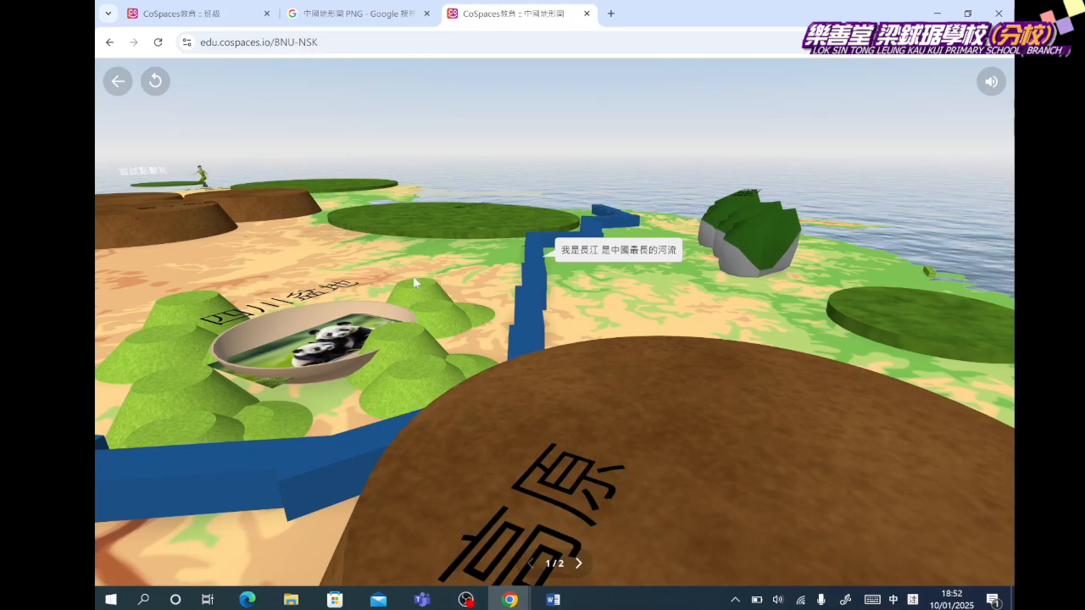
{"action": "left_click_drag", "start_coordinate": [413, 275], "coordinate": [371, 284]}
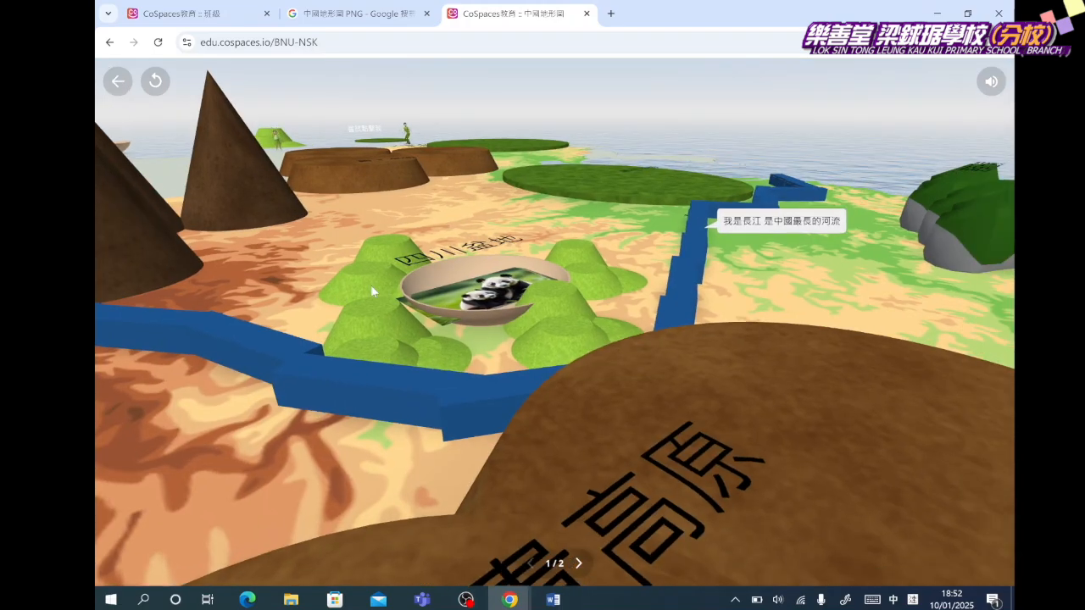
{"action": "key", "text": "Up"}
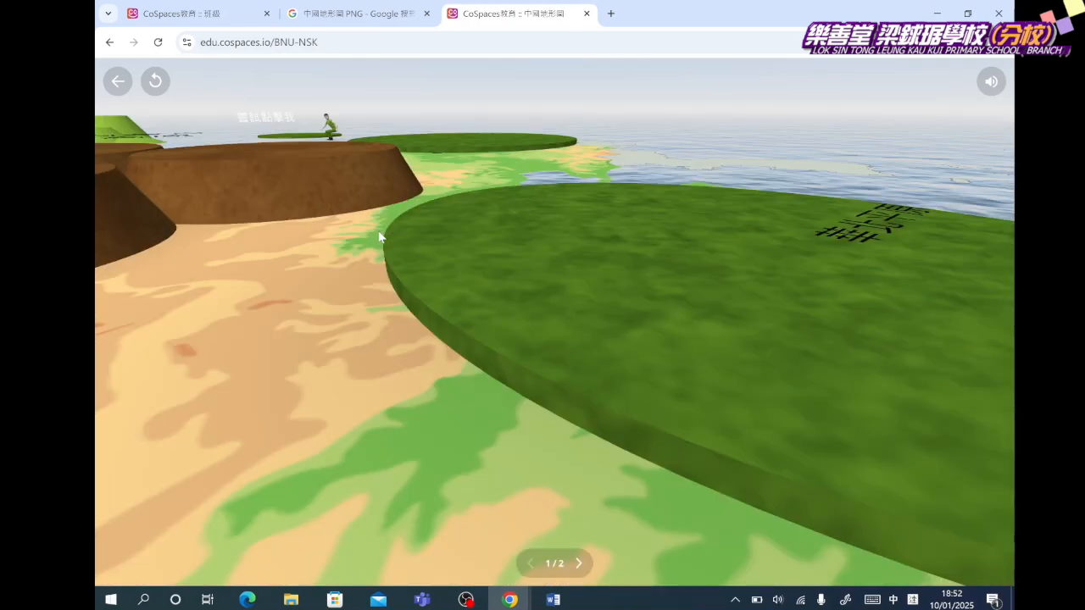
- Walk to the green-clothed character beside the 嘗試點擊我 sign and bring up its explanation of plains
{"action": "key", "text": "Left"}
{"action": "key", "text": "Left"}
{"action": "key", "text": "Right"}
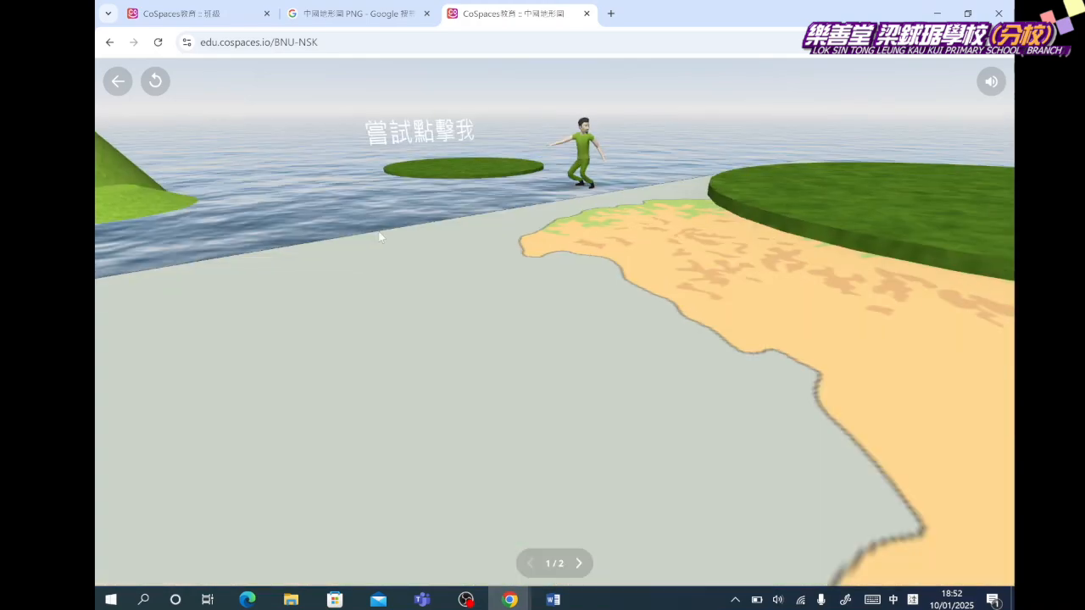
{"action": "key", "text": "Up"}
{"action": "key", "text": "Left"}
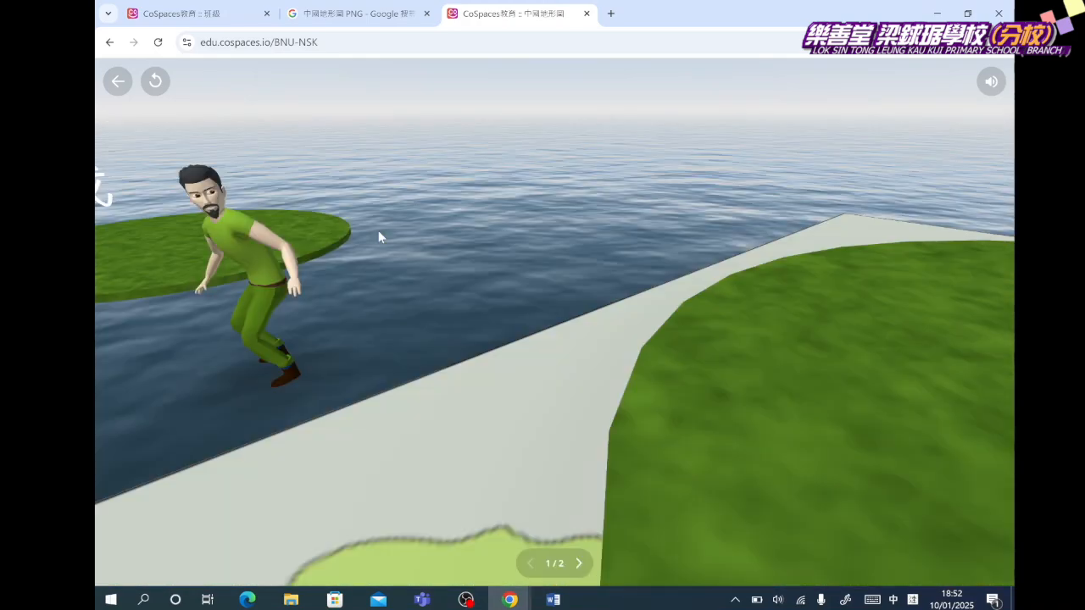
{"action": "key", "text": "Left"}
{"action": "left_click", "coordinate": [395, 236]}
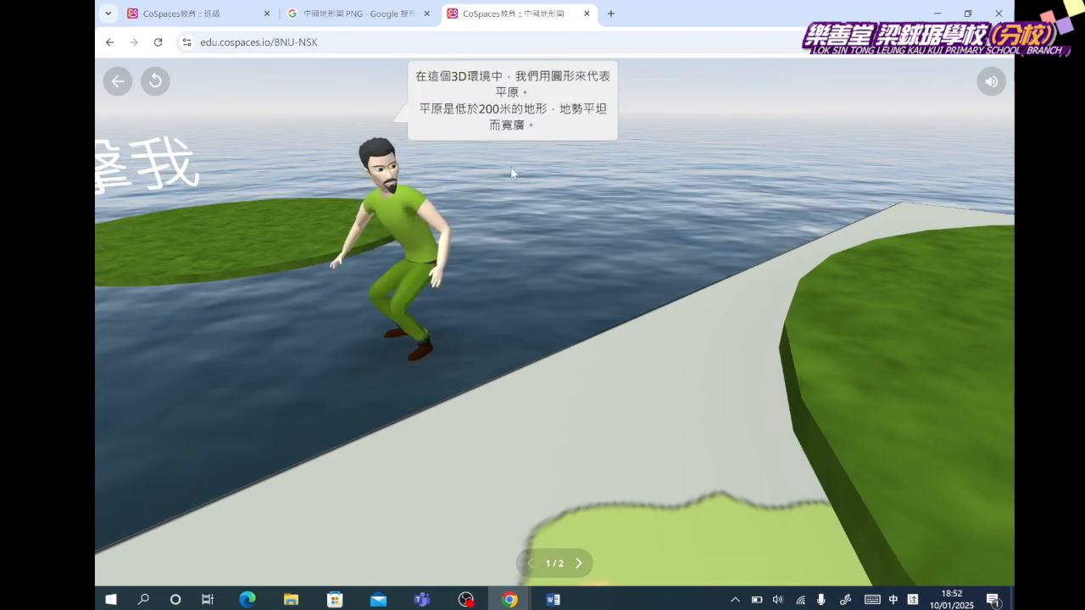
{"action": "key", "text": "Right"}
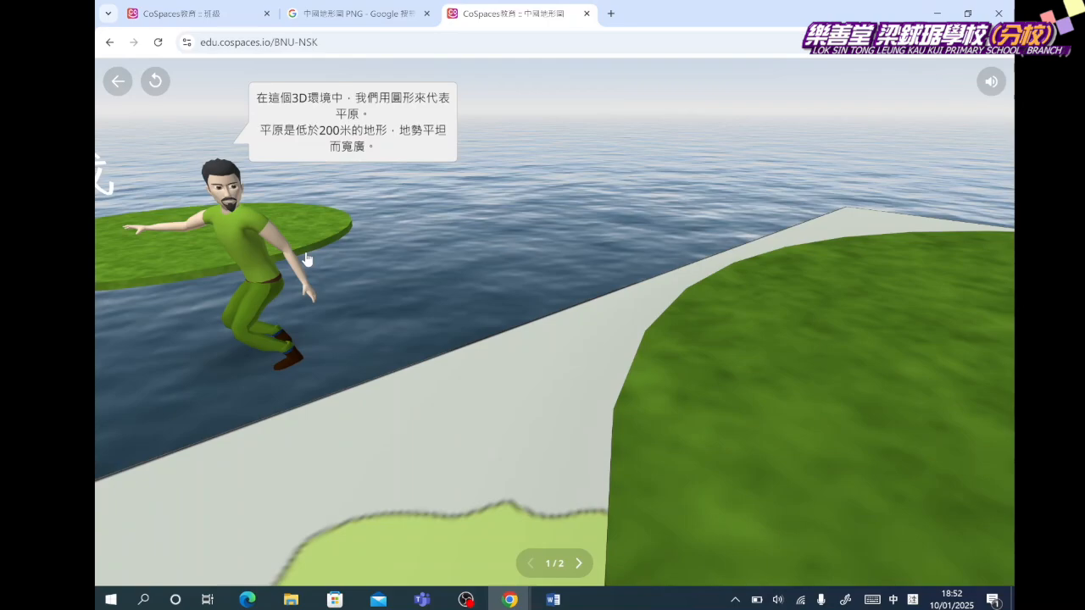
{"action": "key", "text": "Right"}
- Enter the underwater scene through the globe off the coast, look around it, and leave the playback
{"action": "left_click_drag", "start_coordinate": [503, 276], "coordinate": [602, 271]}
{"action": "left_click_drag", "start_coordinate": [801, 342], "coordinate": [946, 402]}
{"action": "key", "text": "w"}
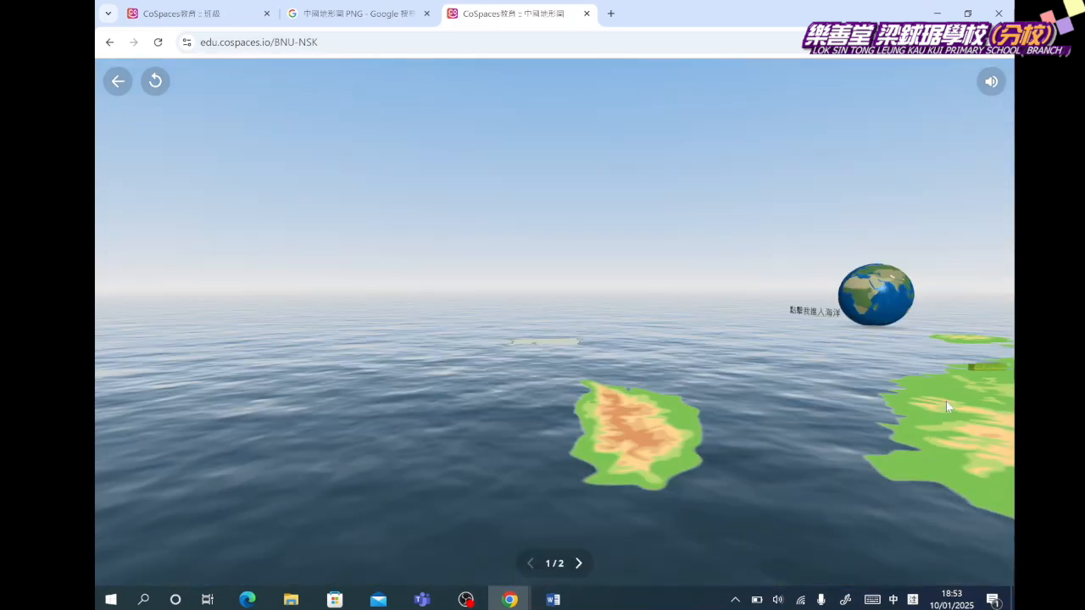
{"action": "key", "text": "d"}
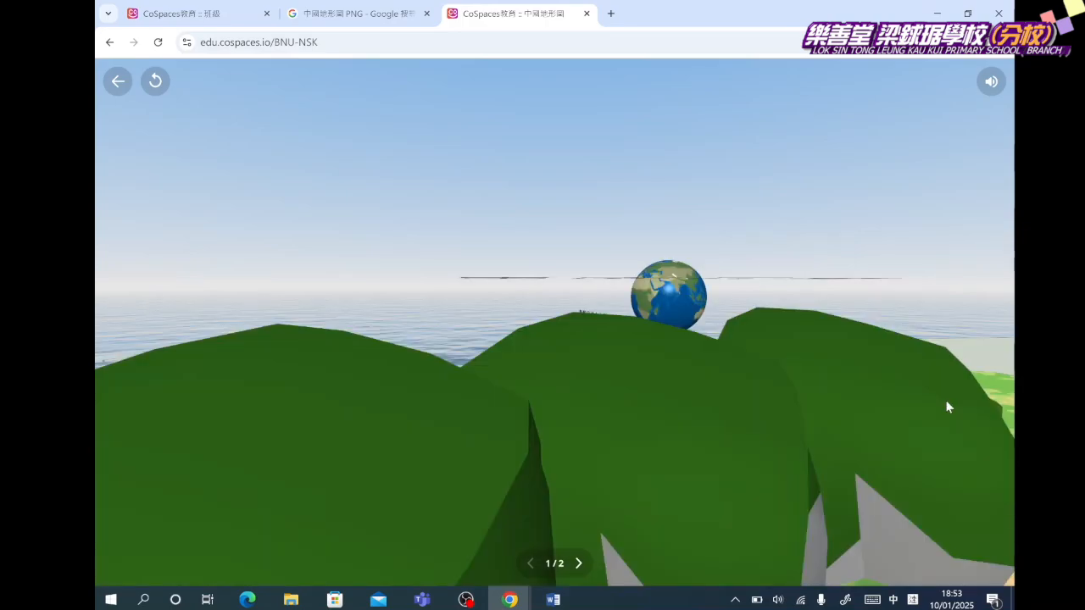
{"action": "left_click", "coordinate": [673, 322]}
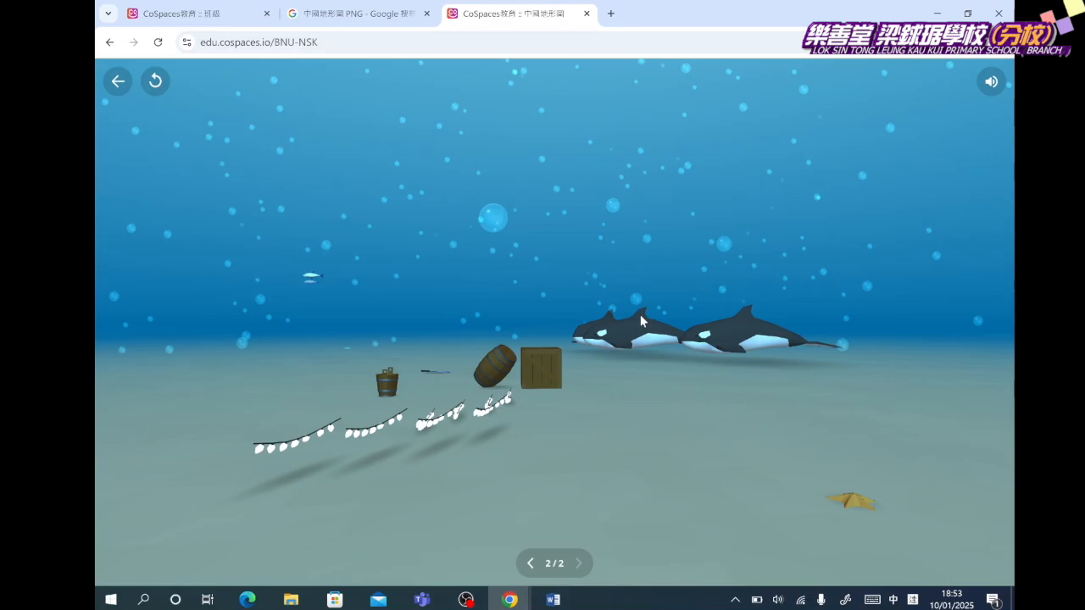
{"action": "left_click_drag", "start_coordinate": [574, 282], "coordinate": [949, 327]}
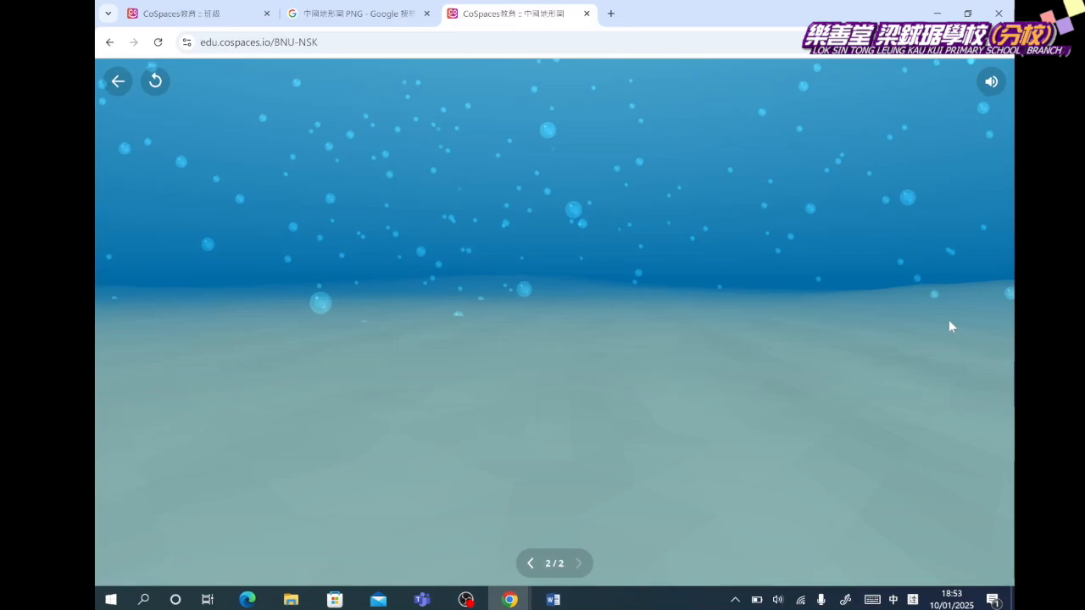
{"action": "left_click", "coordinate": [118, 82]}
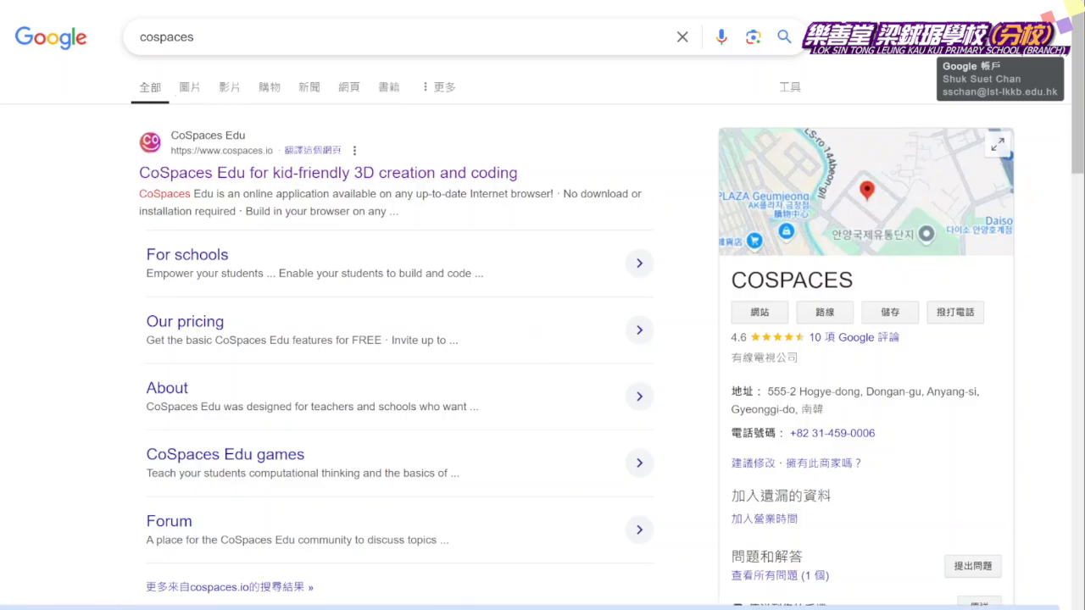
- Open the CoSpaces Edu website from the search results and sign in with the Google account option
{"action": "left_click", "coordinate": [158, 174]}
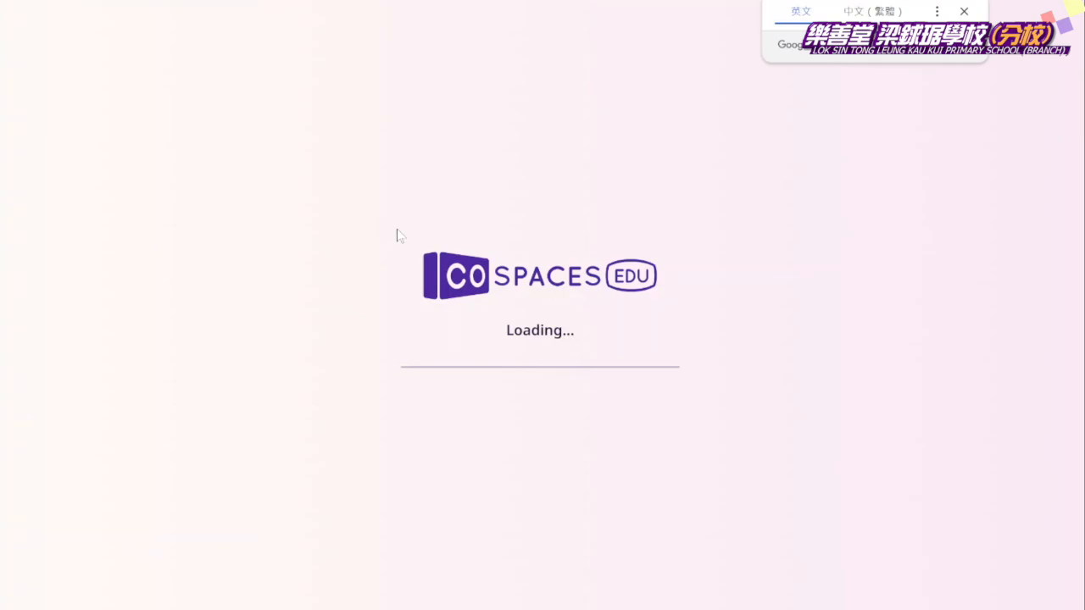
{"action": "left_click", "coordinate": [964, 12]}
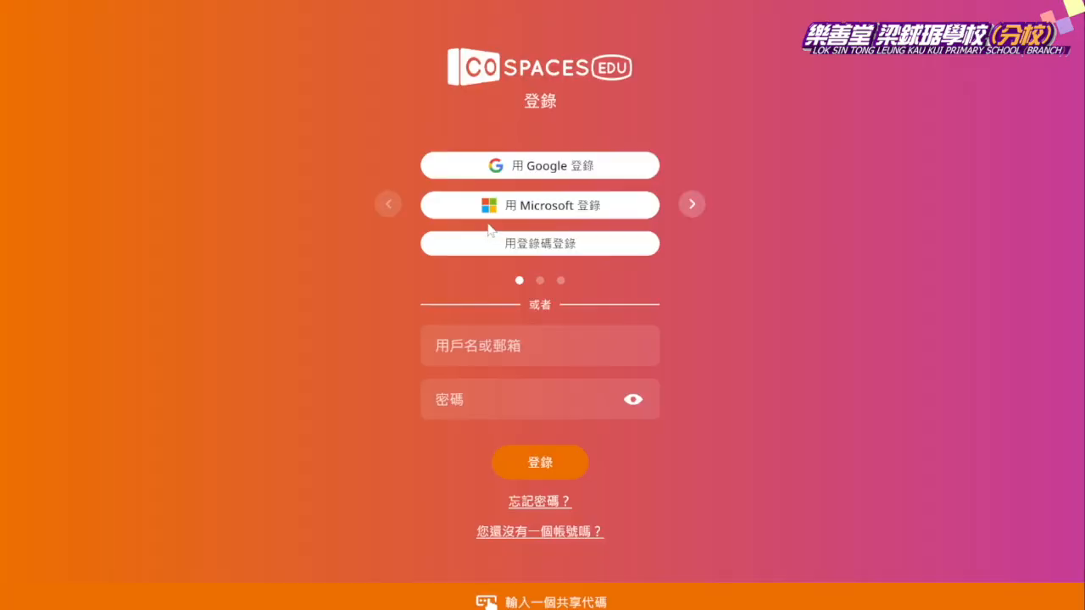
{"action": "left_click", "coordinate": [521, 164]}
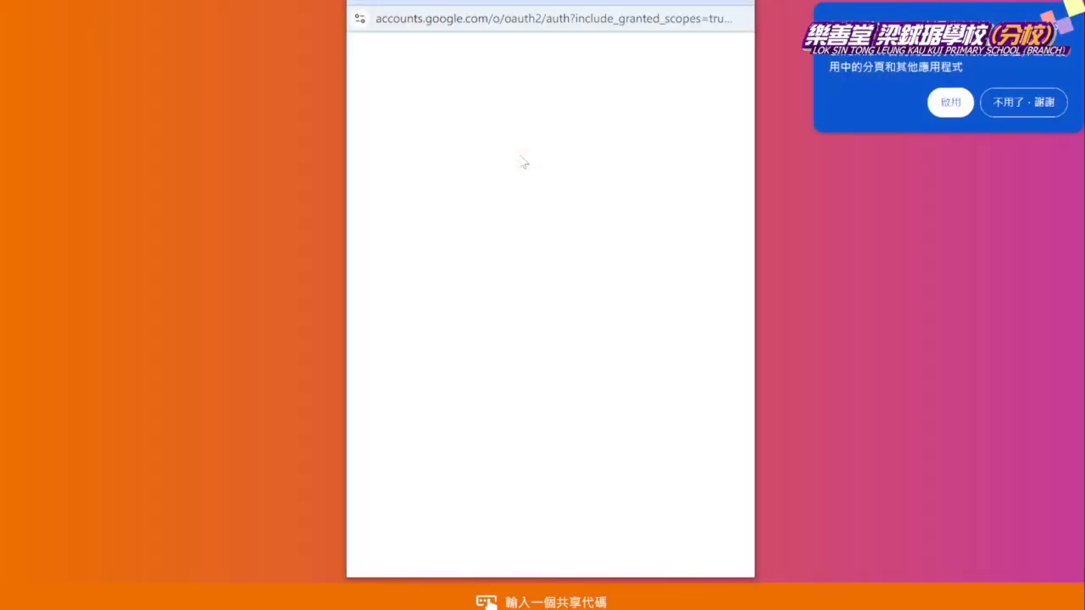
{"action": "left_click", "coordinate": [740, 7]}
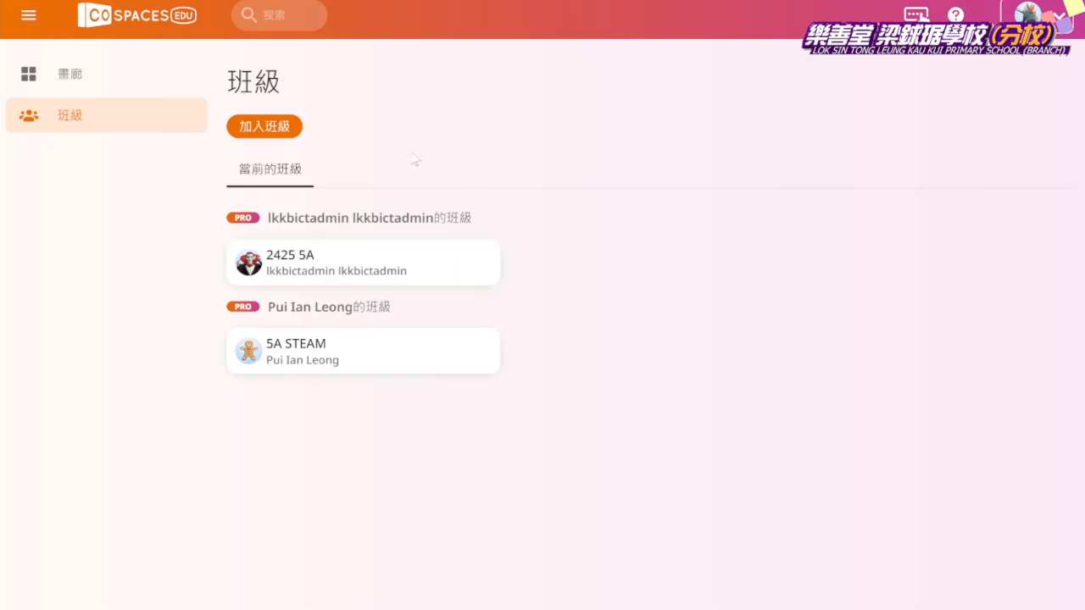
- Open the class playground (班級遊樂場) of the 2425 5A class
{"action": "left_click", "coordinate": [261, 128]}
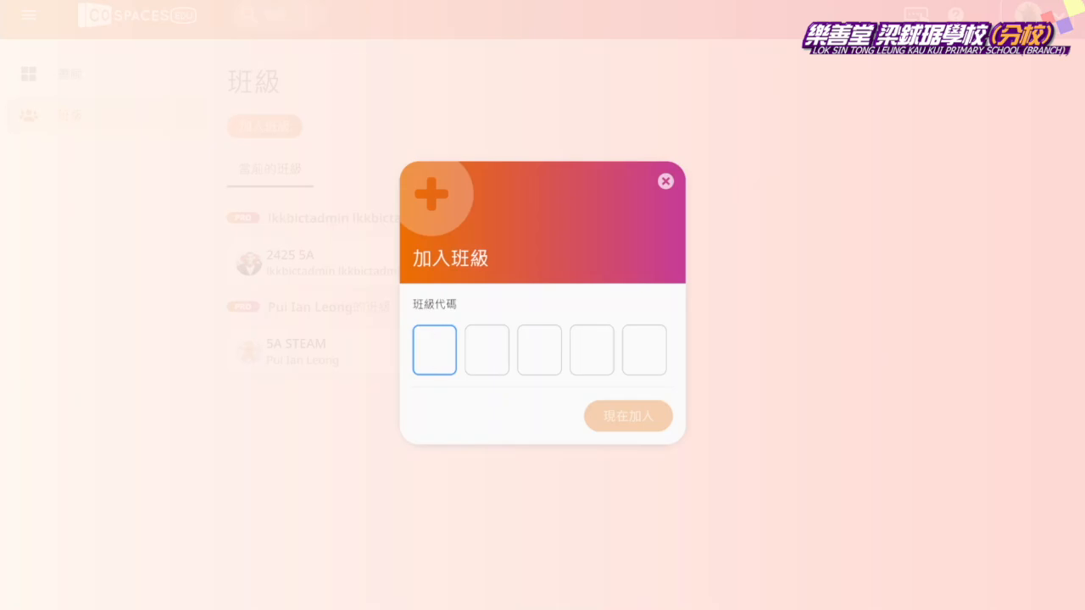
{"action": "left_click", "coordinate": [666, 183]}
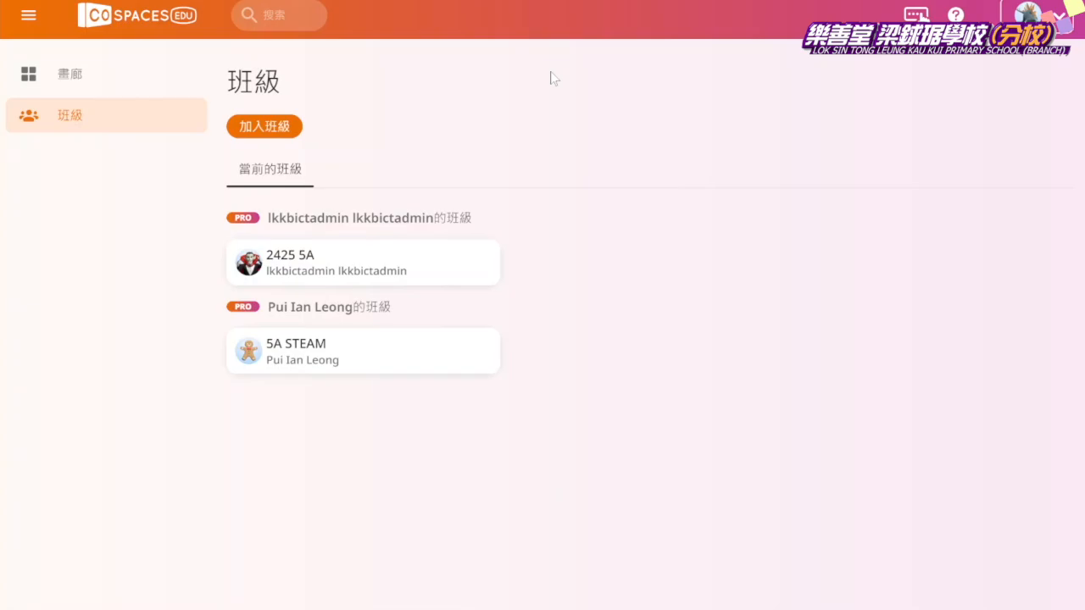
{"action": "left_click", "coordinate": [327, 271]}
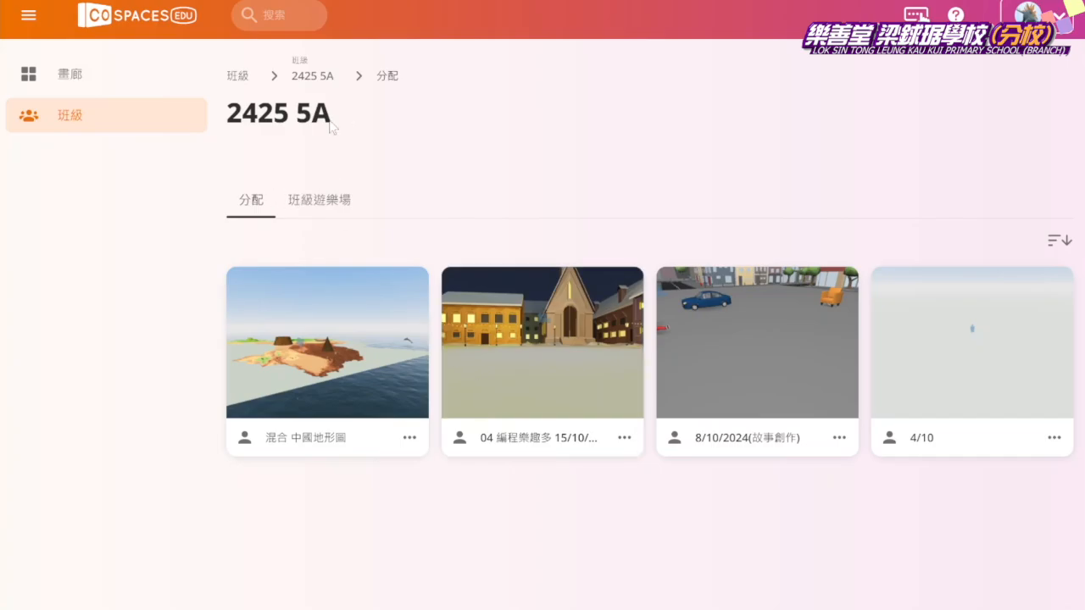
{"action": "left_click", "coordinate": [310, 203]}
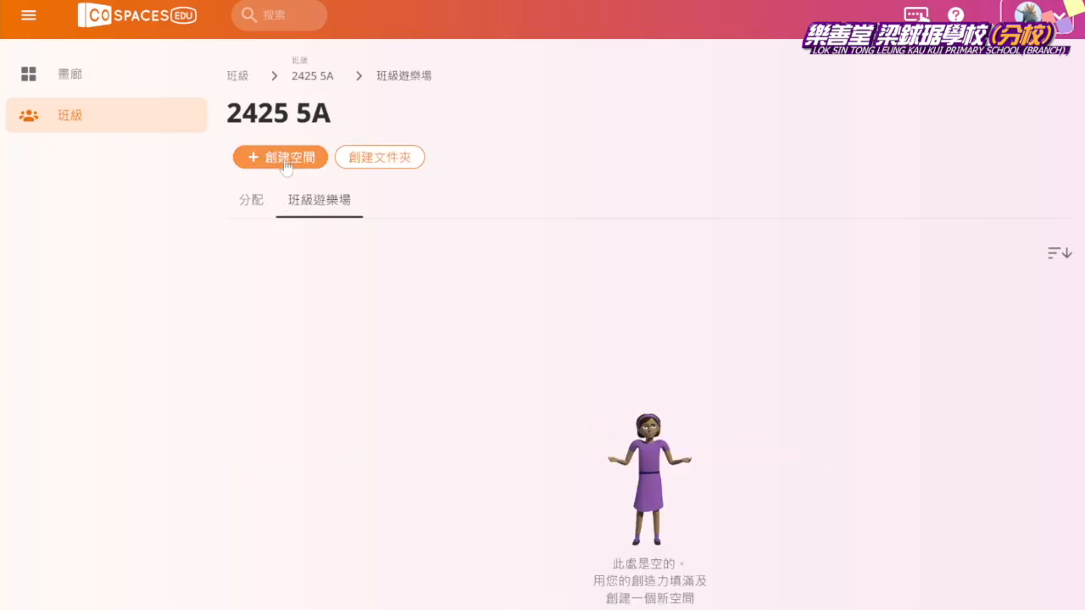
- Create a new space in the class playground from the 互動空間 template under 3D環境
{"action": "left_click", "coordinate": [285, 158]}
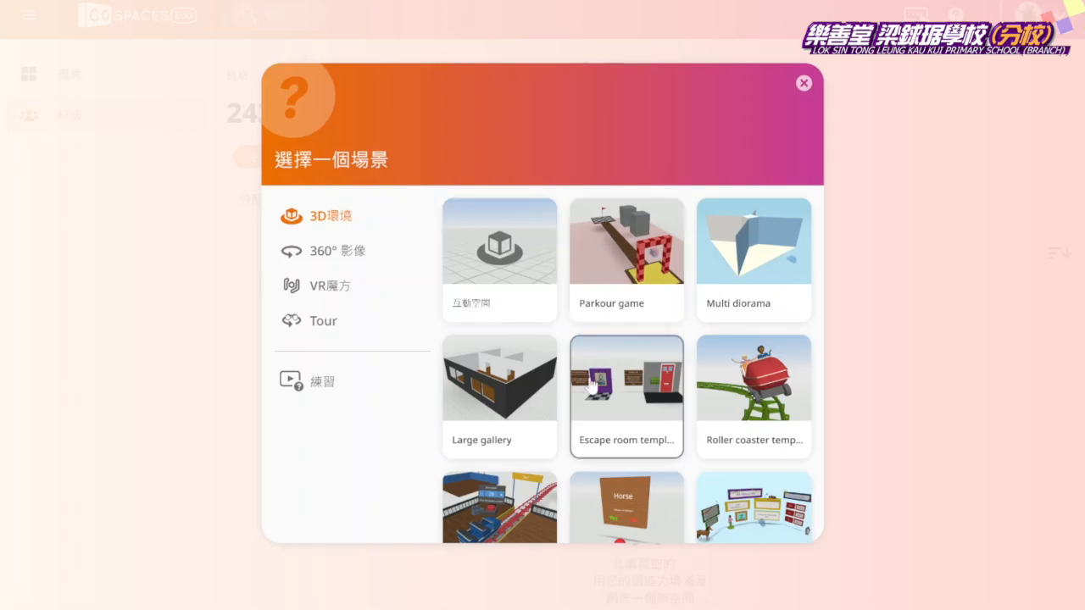
{"action": "scroll", "coordinate": [583, 391], "scroll_direction": "down", "scroll_amount": 1}
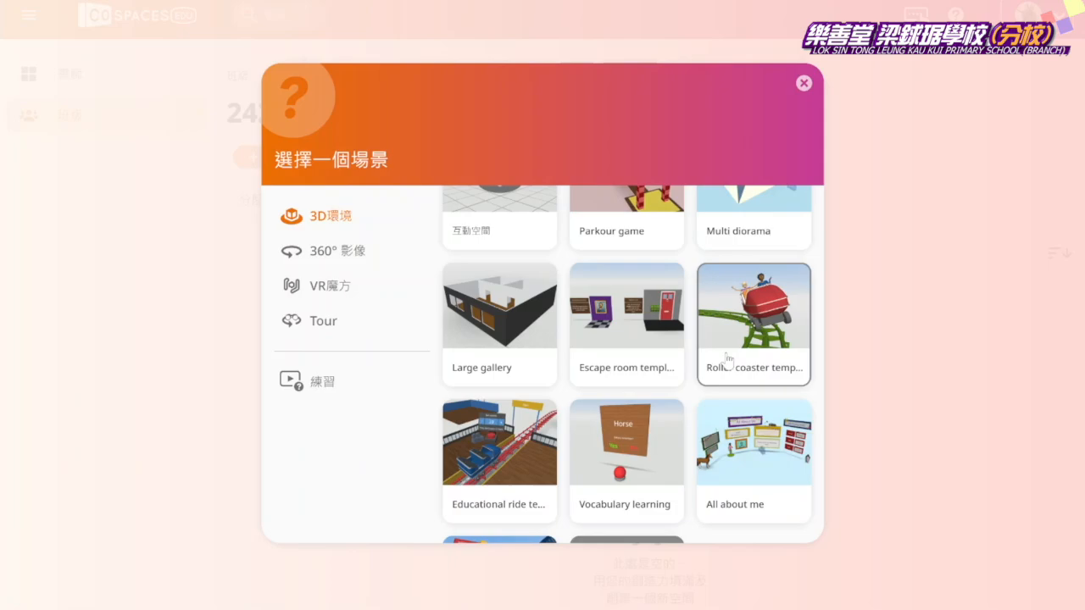
{"action": "scroll", "coordinate": [726, 360], "scroll_direction": "up", "scroll_amount": 1}
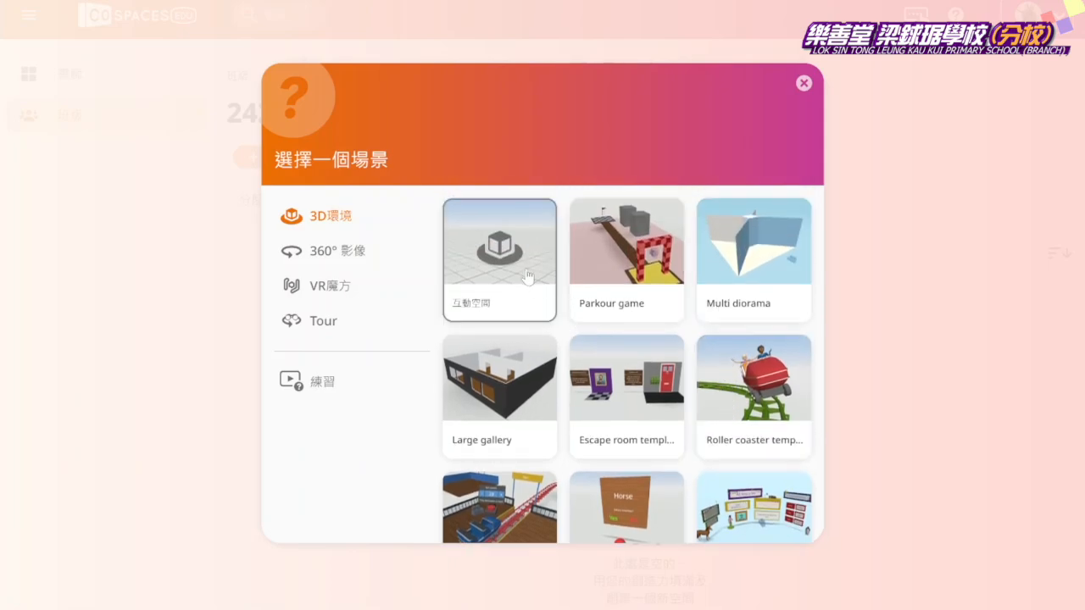
{"action": "left_click", "coordinate": [527, 274]}
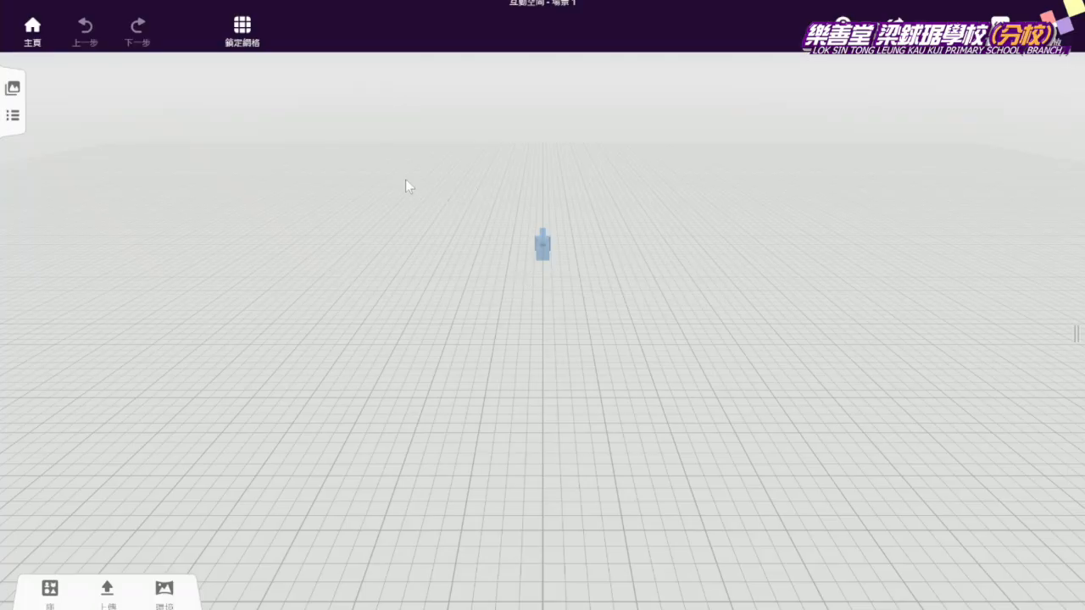
- Select the scene camera, preview the empty scene in play mode from its viewpoint, and return to the editor
{"action": "left_click_drag", "start_coordinate": [538, 247], "coordinate": [412, 271]}
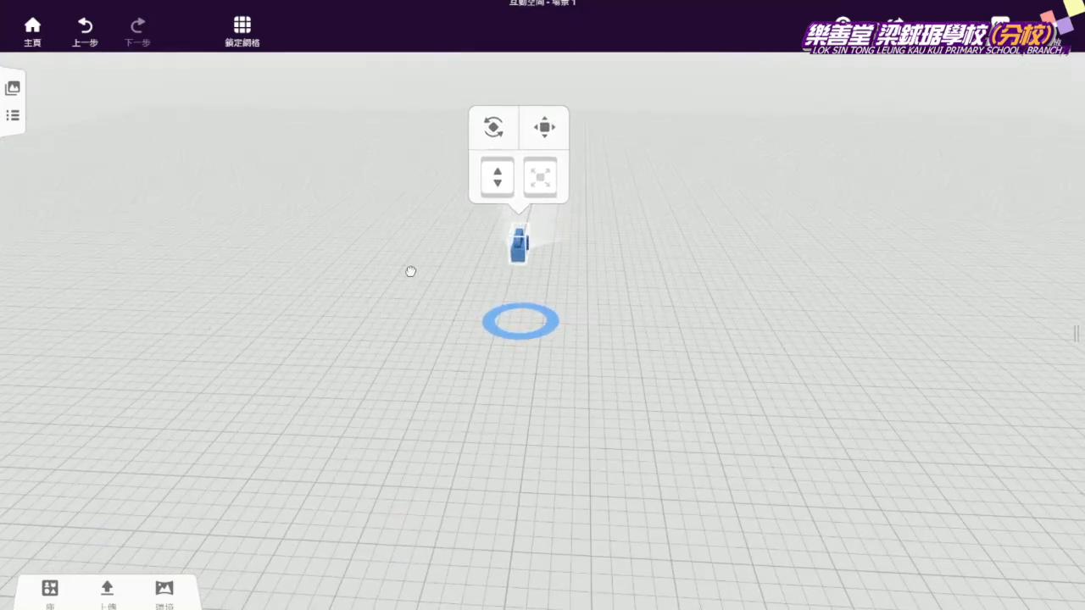
{"action": "left_click", "coordinate": [411, 272]}
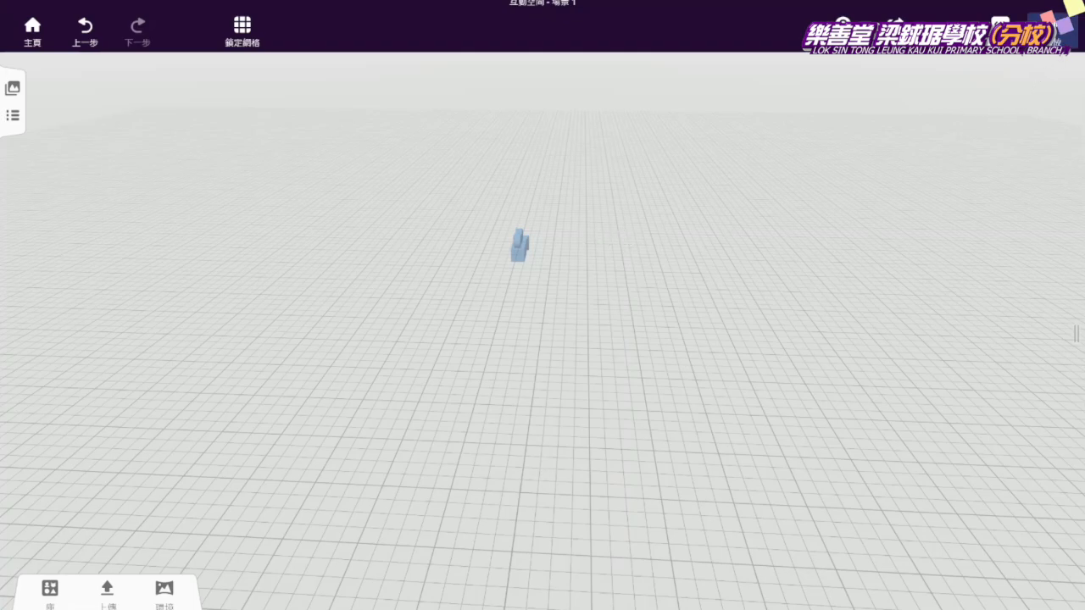
{"action": "left_click", "coordinate": [1054, 30]}
{"action": "left_click_drag", "start_coordinate": [646, 252], "coordinate": [1019, 247]}
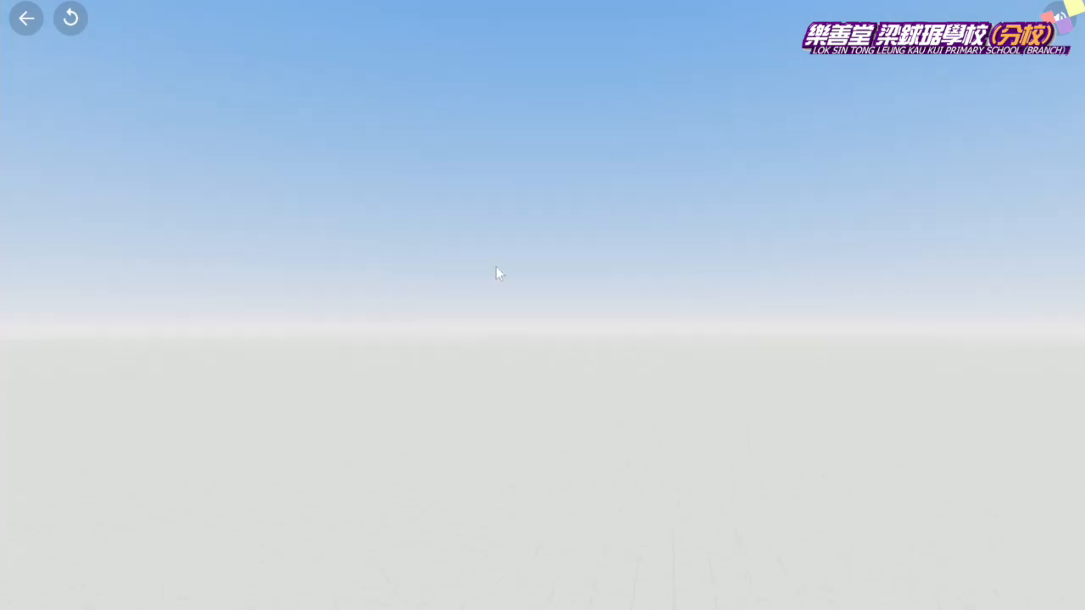
{"action": "left_click_drag", "start_coordinate": [460, 307], "coordinate": [430, 331]}
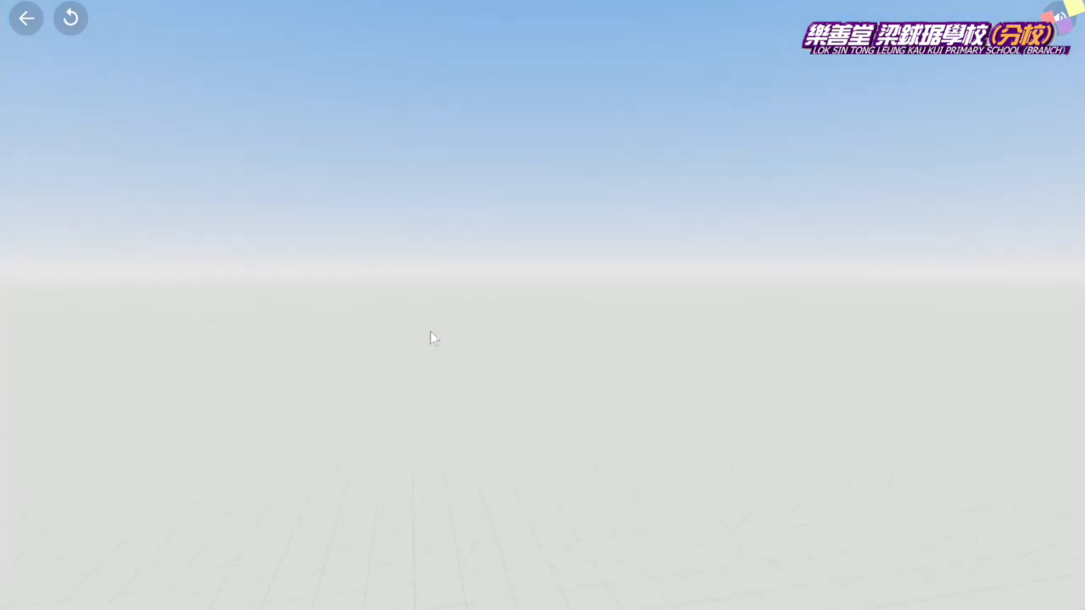
{"action": "left_click", "coordinate": [24, 31]}
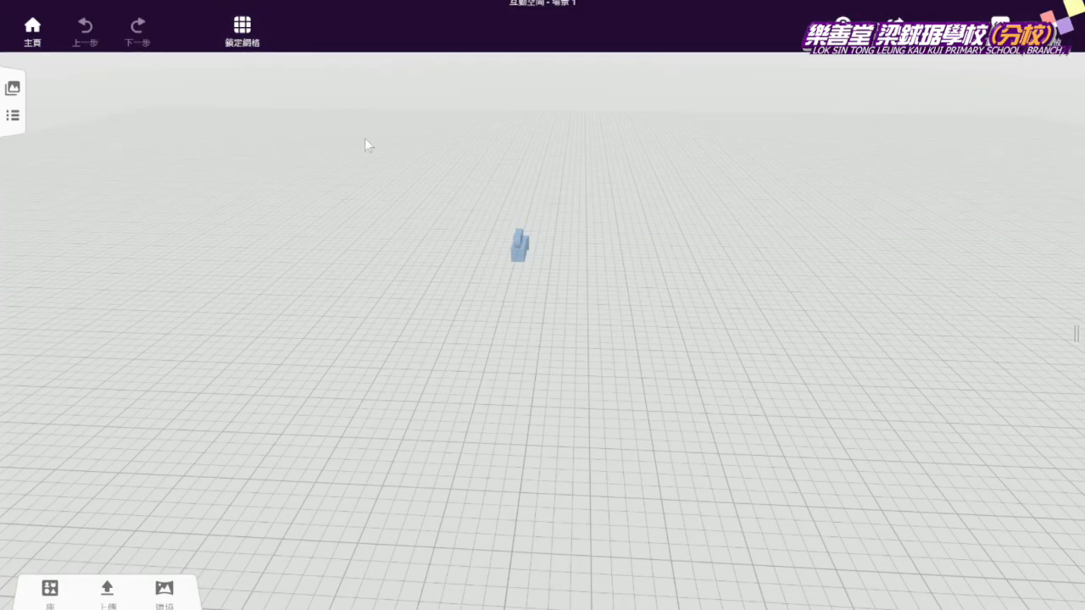
{"action": "left_click_drag", "start_coordinate": [338, 165], "coordinate": [343, 131]}
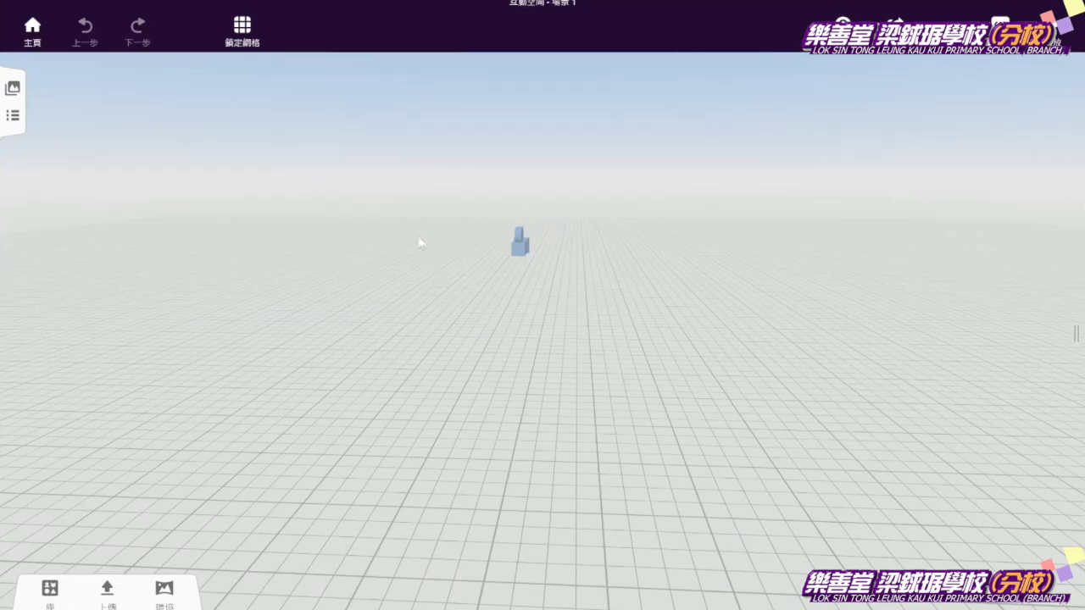
{"action": "left_click_drag", "start_coordinate": [646, 361], "coordinate": [657, 268]}
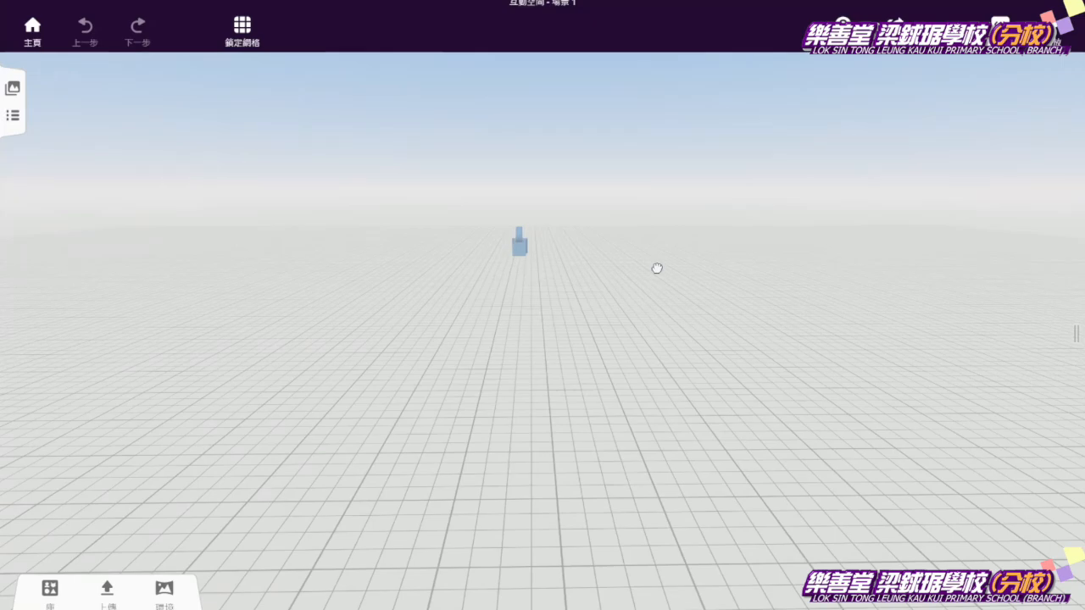
{"action": "left_click_drag", "start_coordinate": [657, 268], "coordinate": [935, 245]}
{"action": "left_click_drag", "start_coordinate": [358, 294], "coordinate": [767, 266]}
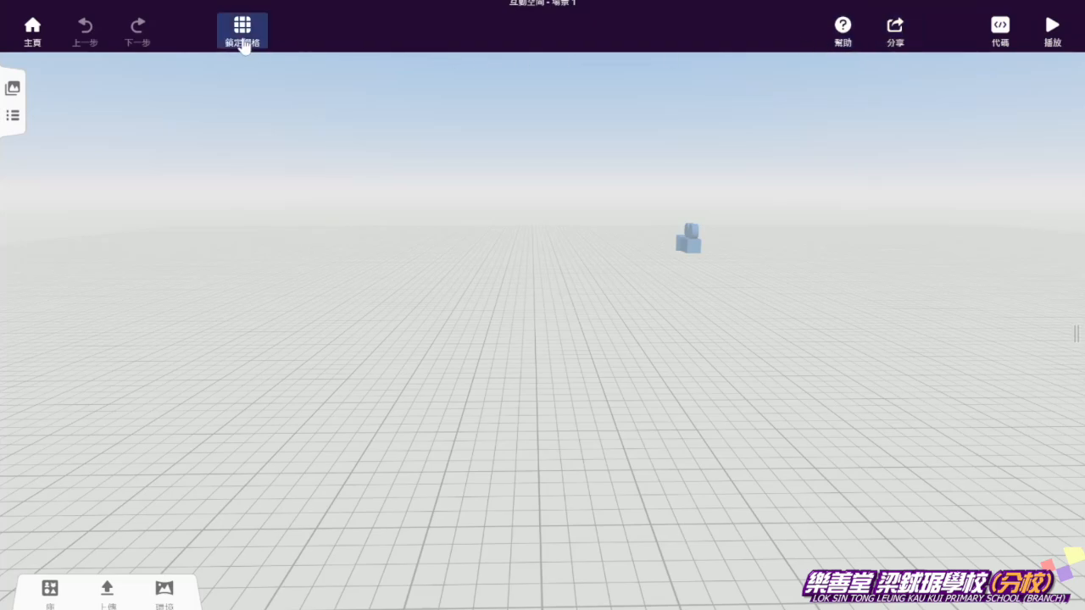
- Try the 0.5, 0.25 and 0.1 grid sizes, and set the snap-to-grid (對齊網格) spacing to 1.0
{"action": "left_click", "coordinate": [244, 42]}
{"action": "left_click", "coordinate": [407, 157]}
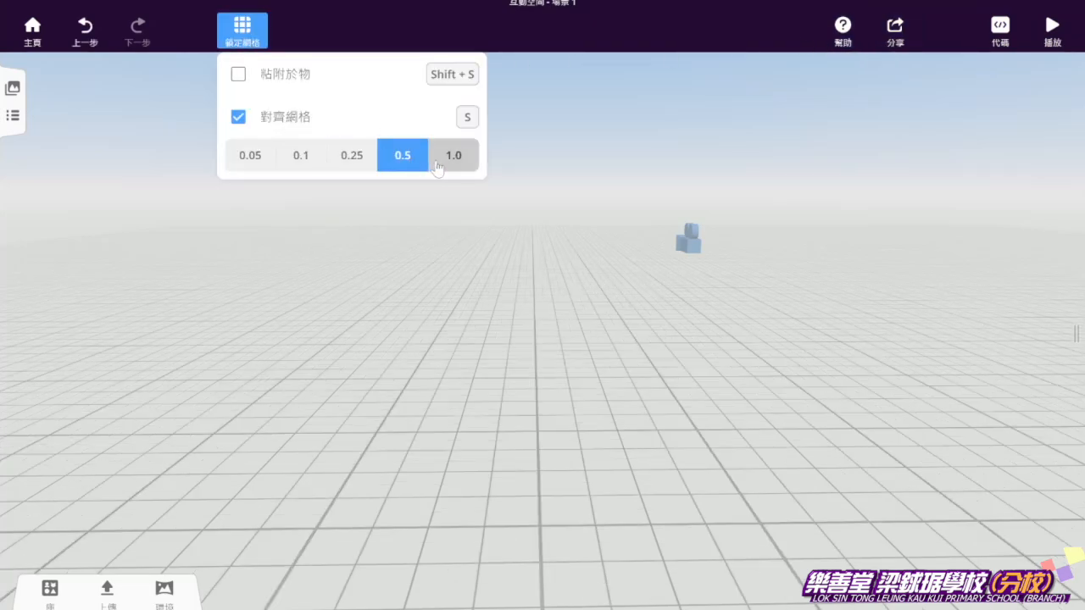
{"action": "left_click", "coordinate": [437, 165]}
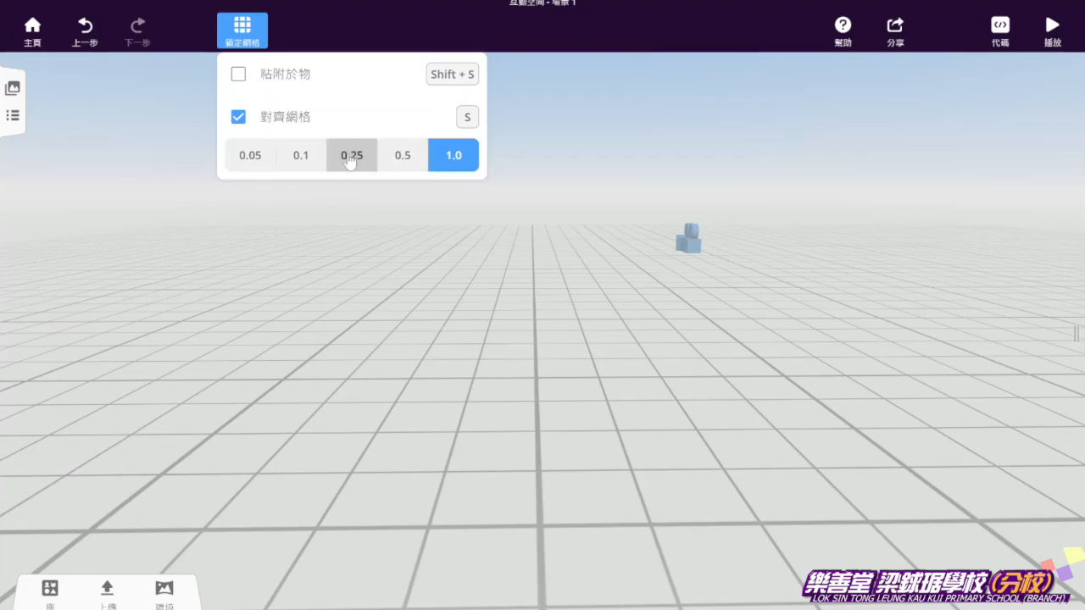
{"action": "left_click", "coordinate": [349, 160]}
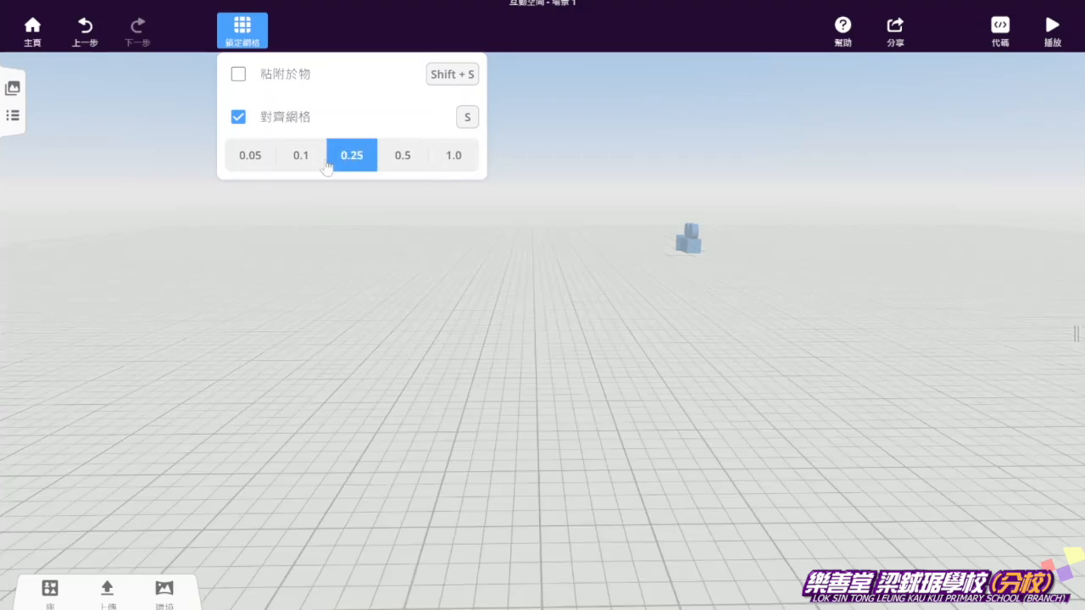
{"action": "left_click", "coordinate": [307, 161]}
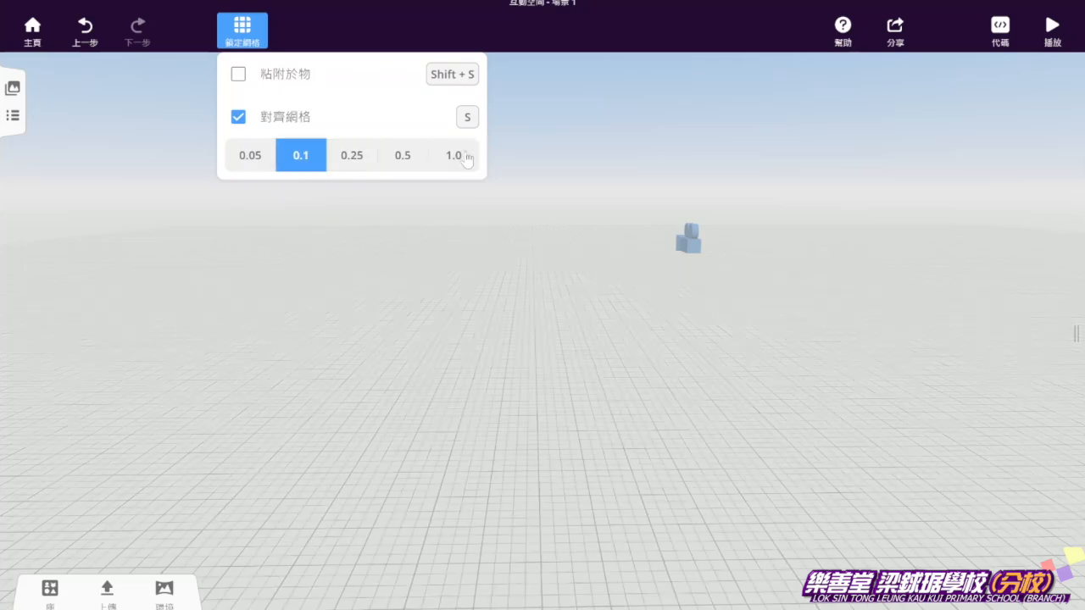
{"action": "left_click", "coordinate": [465, 159]}
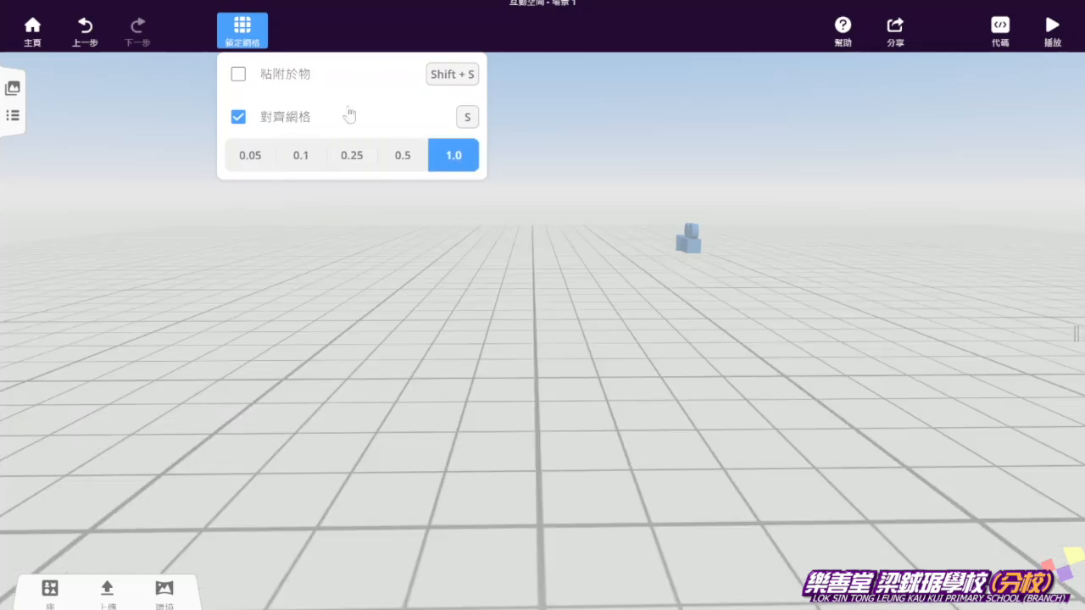
- Examine the scene list, and look through the animal, search and people (人物) categories of the object library
{"action": "left_click", "coordinate": [13, 93]}
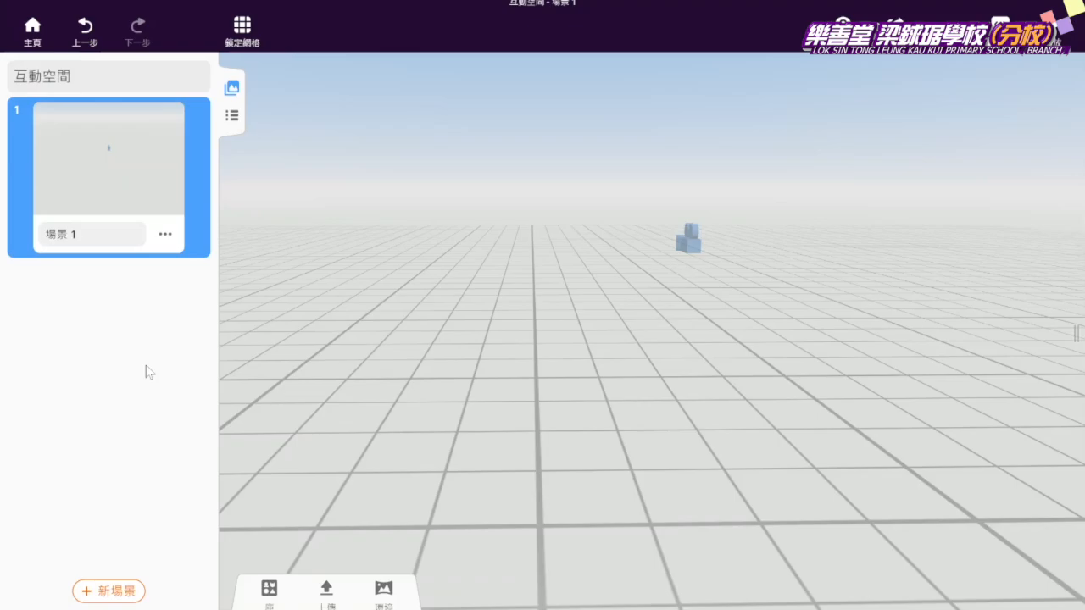
{"action": "left_click", "coordinate": [229, 90]}
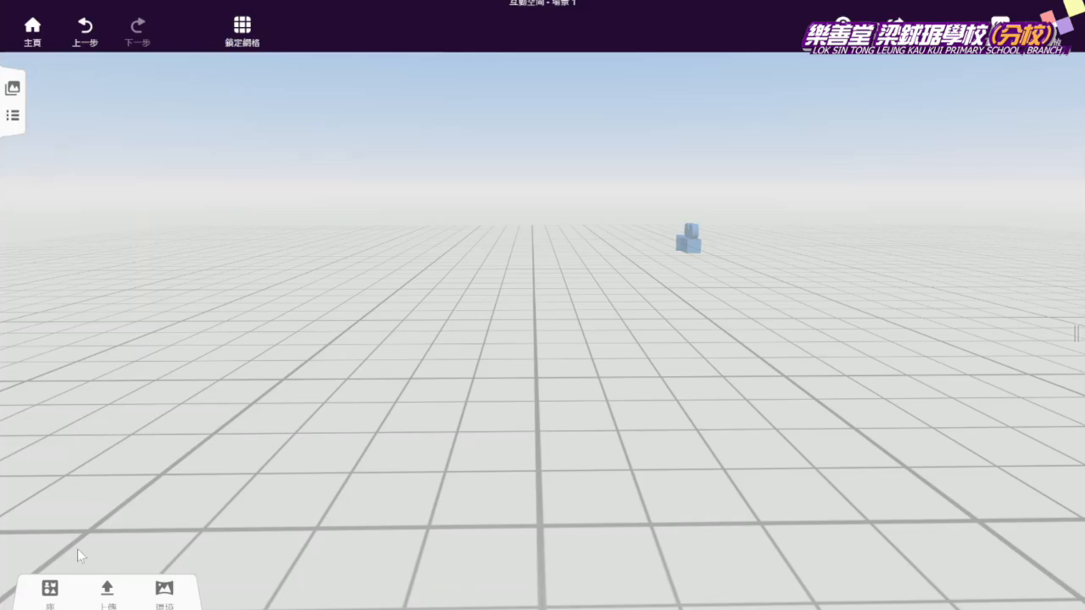
{"action": "left_click", "coordinate": [54, 595]}
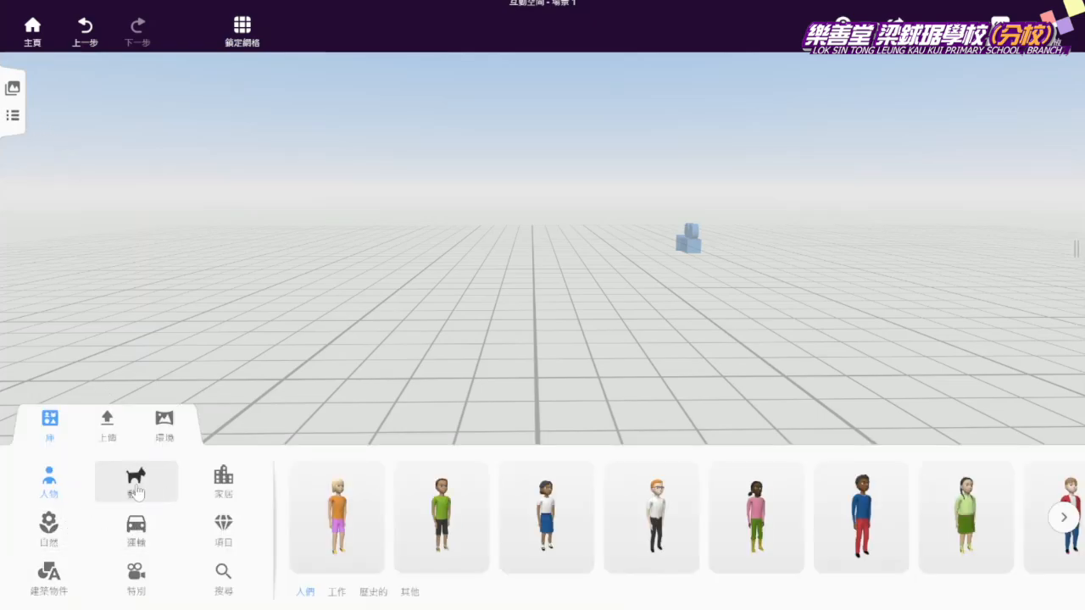
{"action": "left_click", "coordinate": [136, 490]}
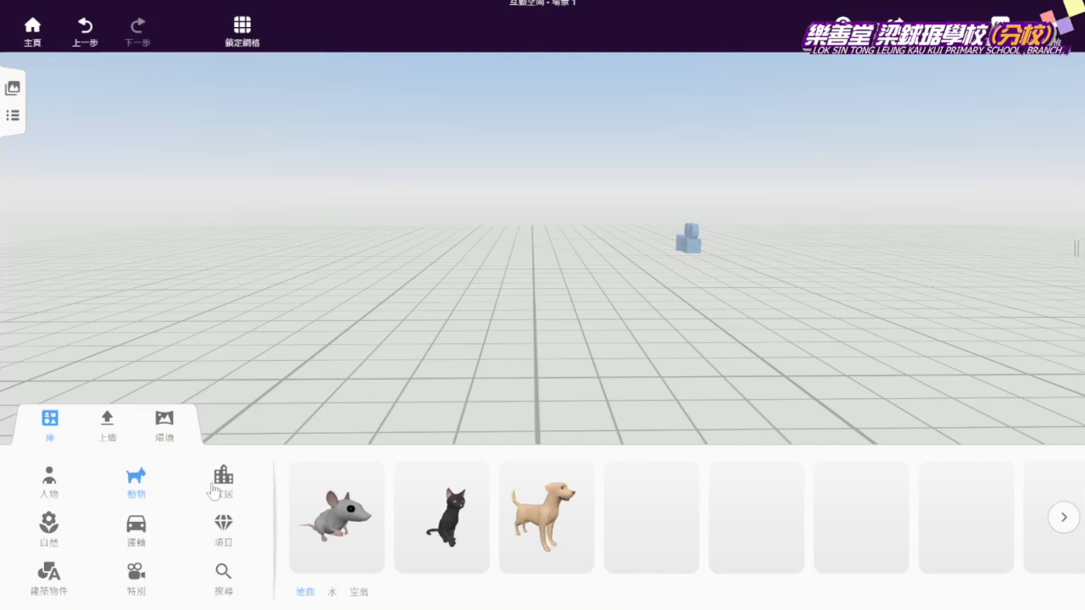
{"action": "left_click", "coordinate": [222, 581]}
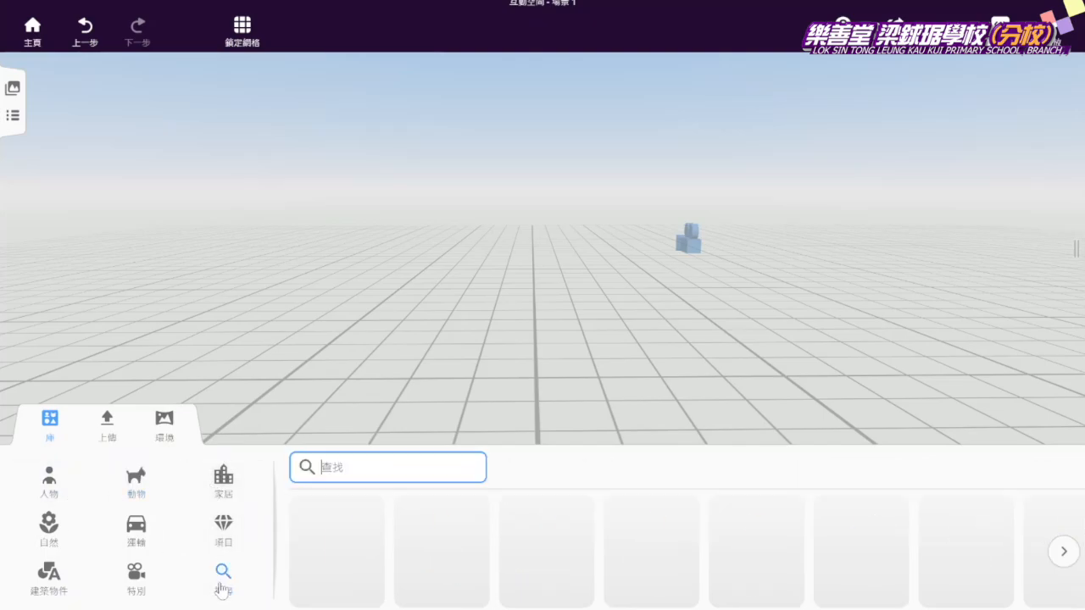
{"action": "left_click", "coordinate": [49, 482]}
{"action": "scroll", "coordinate": [526, 535], "scroll_direction": "right", "scroll_amount": 10}
{"action": "scroll", "coordinate": [541, 523], "scroll_direction": "right", "scroll_amount": 10}
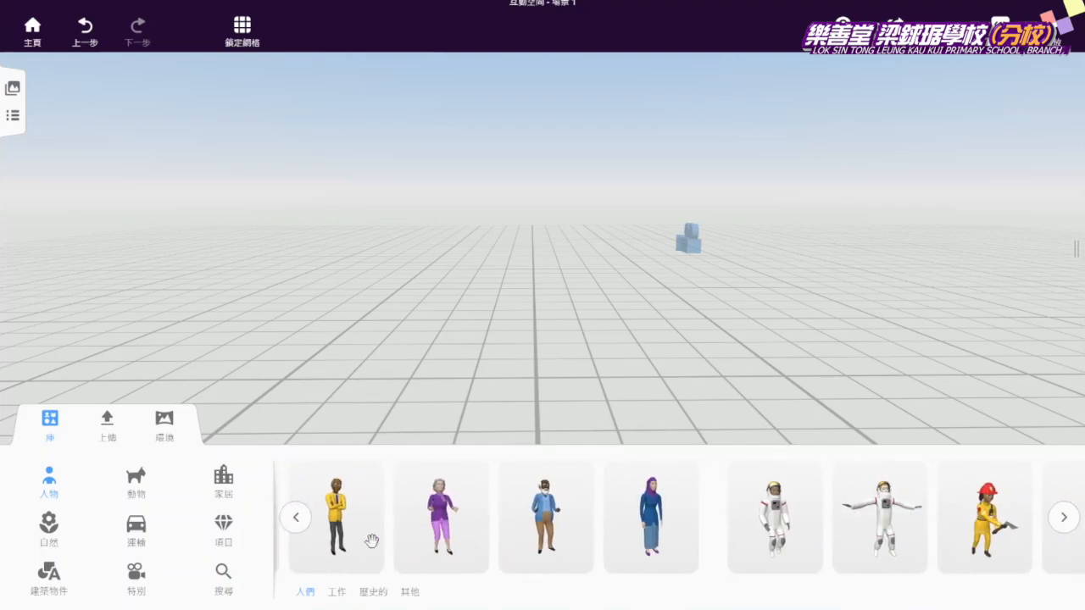
- Browse the nature (自然) category of the library through its rocks, sun and planet models
{"action": "left_click", "coordinate": [49, 525]}
{"action": "scroll", "coordinate": [606, 525], "scroll_direction": "right", "scroll_amount": 10}
{"action": "scroll", "coordinate": [606, 526], "scroll_direction": "right", "scroll_amount": 3}
{"action": "scroll", "coordinate": [903, 546], "scroll_direction": "right", "scroll_amount": 2}
{"action": "scroll", "coordinate": [903, 546], "scroll_direction": "right", "scroll_amount": 5}
{"action": "scroll", "coordinate": [903, 546], "scroll_direction": "right", "scroll_amount": 1}
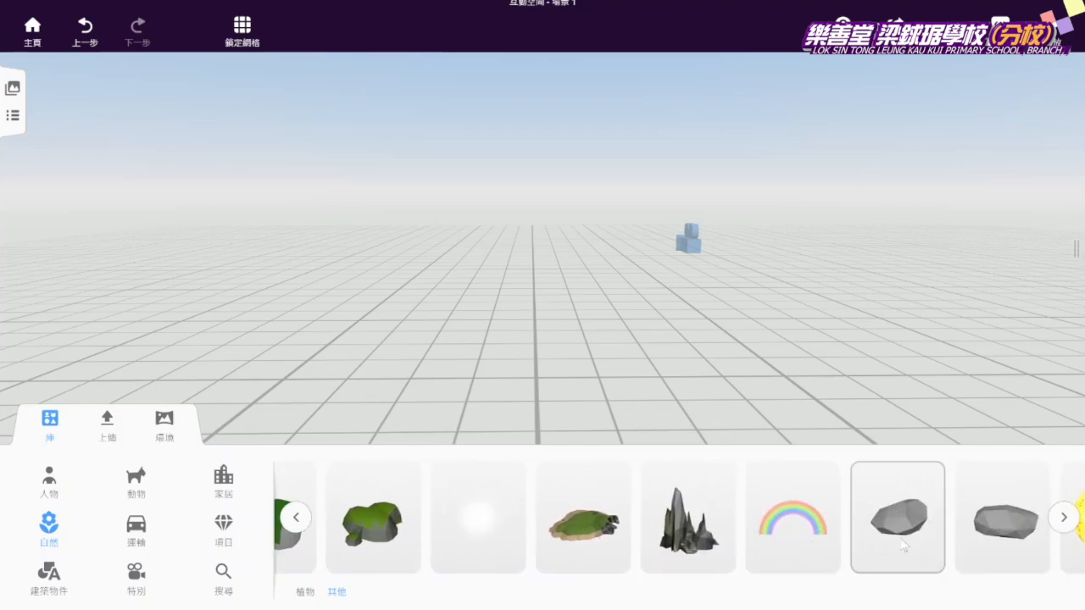
{"action": "scroll", "coordinate": [903, 546], "scroll_direction": "right", "scroll_amount": 4}
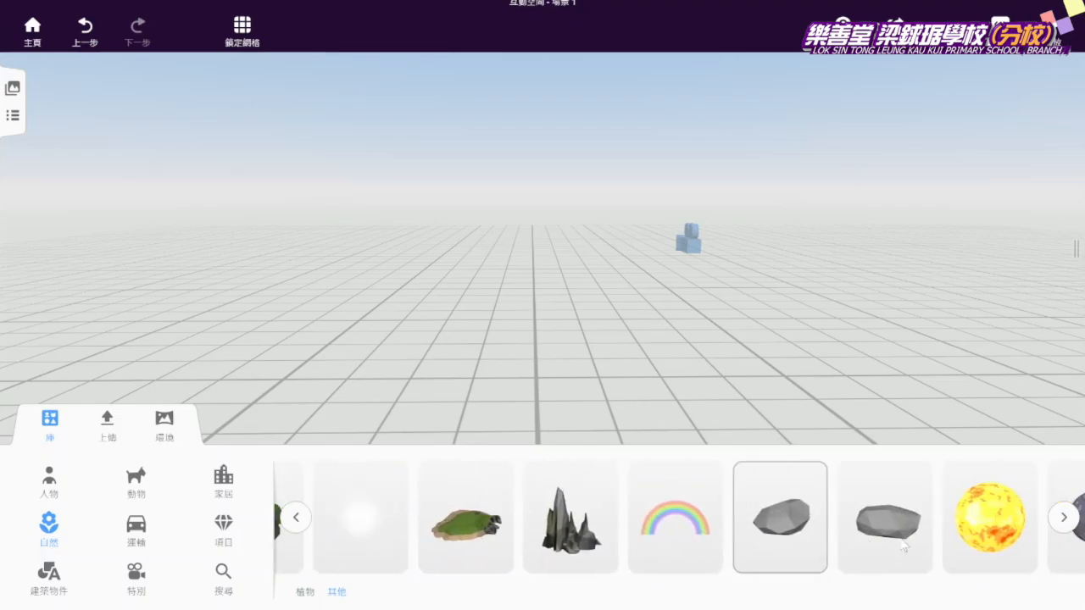
{"action": "scroll", "coordinate": [903, 546], "scroll_direction": "right", "scroll_amount": 2}
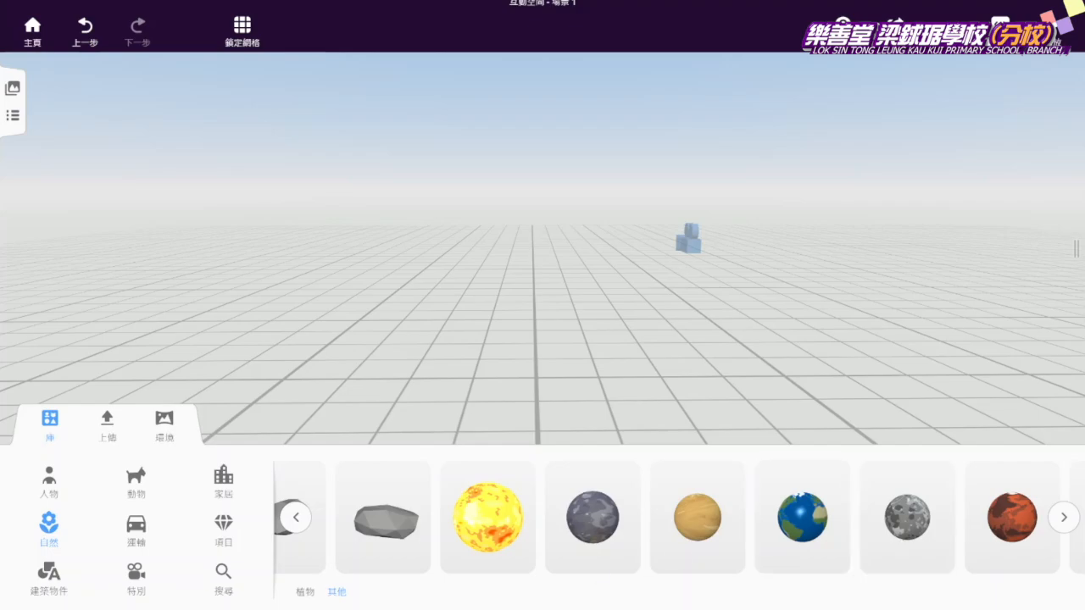
- Change the scene's environment to the open sea with a pale sky
{"action": "left_click", "coordinate": [108, 435]}
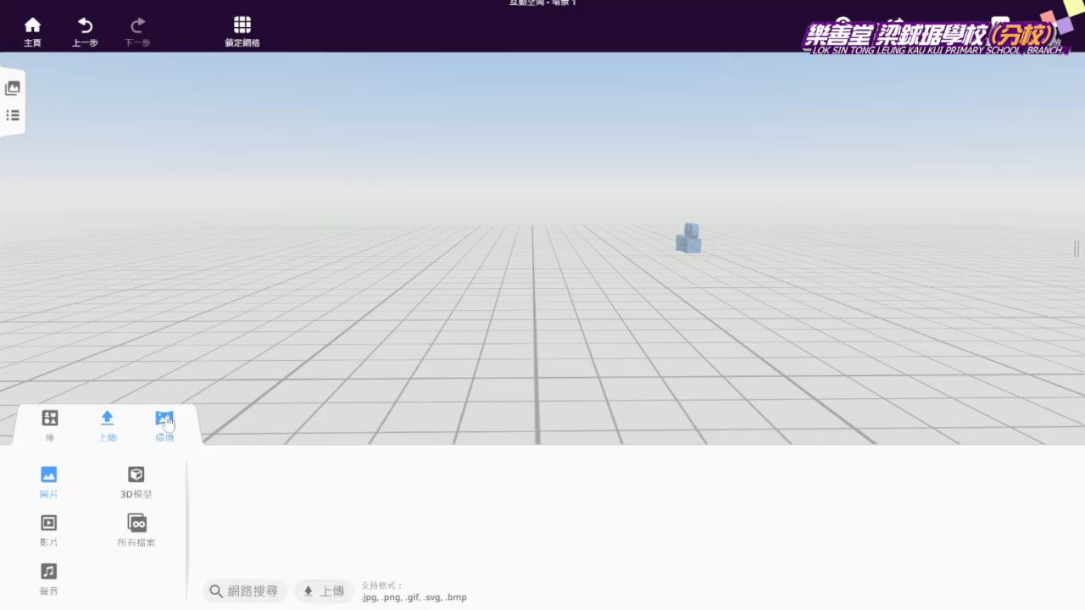
{"action": "left_click", "coordinate": [164, 421]}
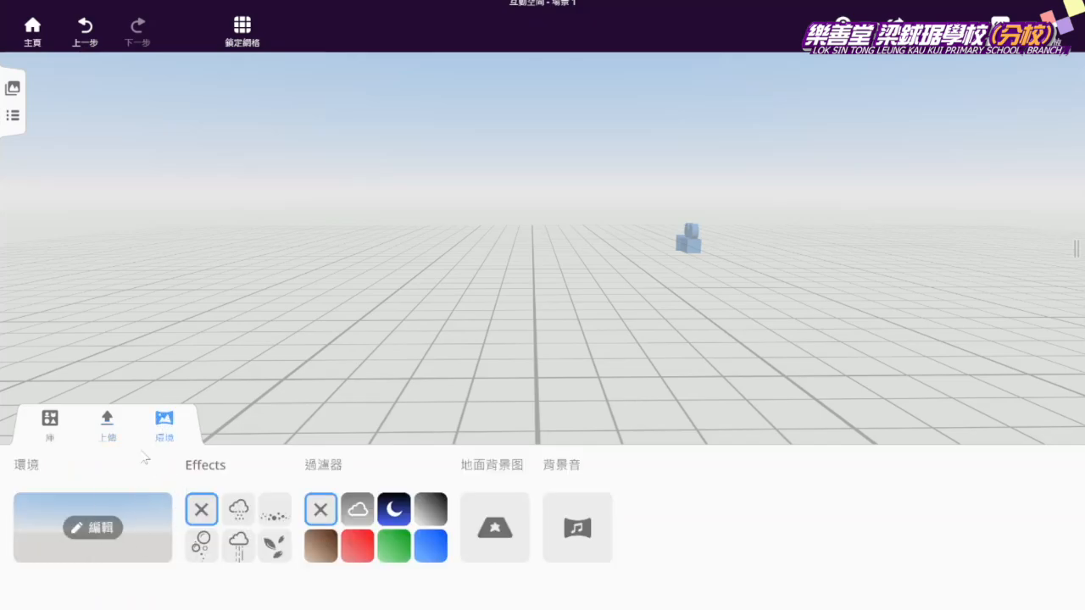
{"action": "left_click", "coordinate": [102, 529]}
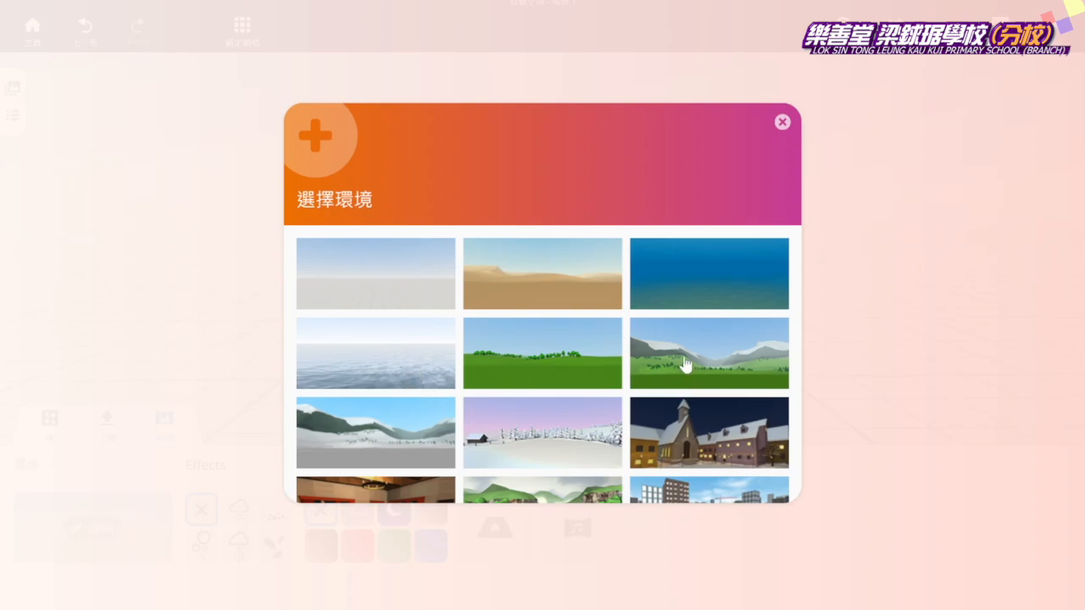
{"action": "left_click", "coordinate": [400, 375]}
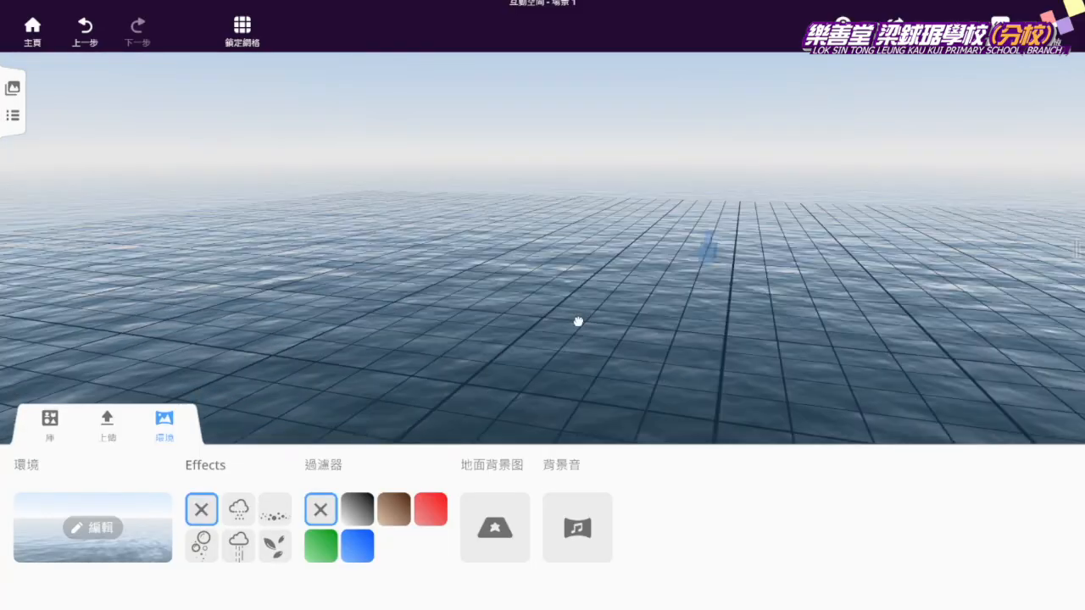
{"action": "left_click_drag", "start_coordinate": [578, 321], "coordinate": [577, 259]}
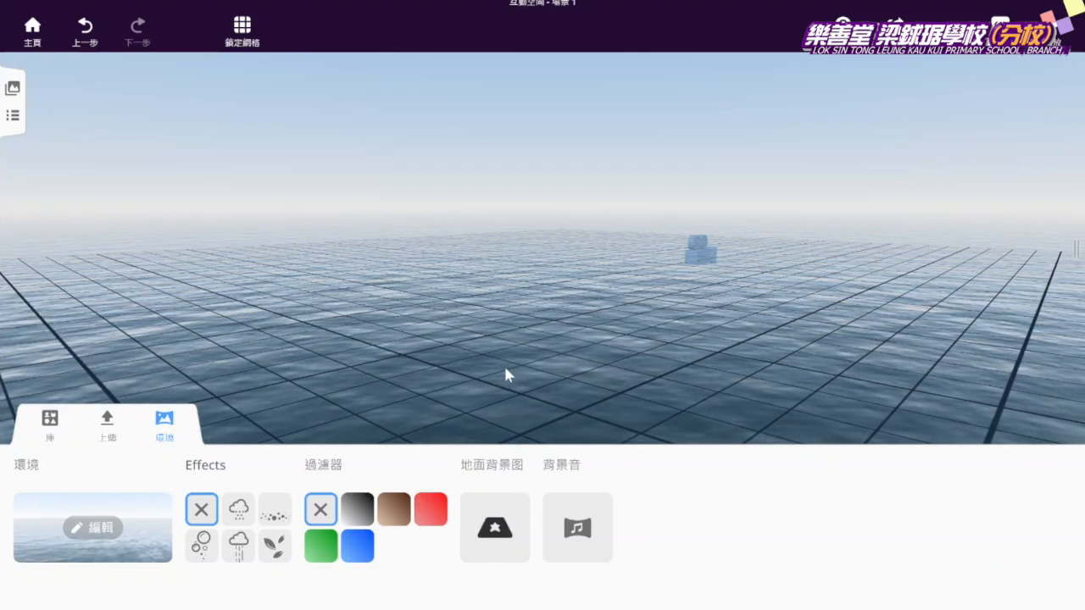
- Upload the 中國地形圖 image as the ground background, and open and cancel the background sound file selection
{"action": "left_click", "coordinate": [492, 555]}
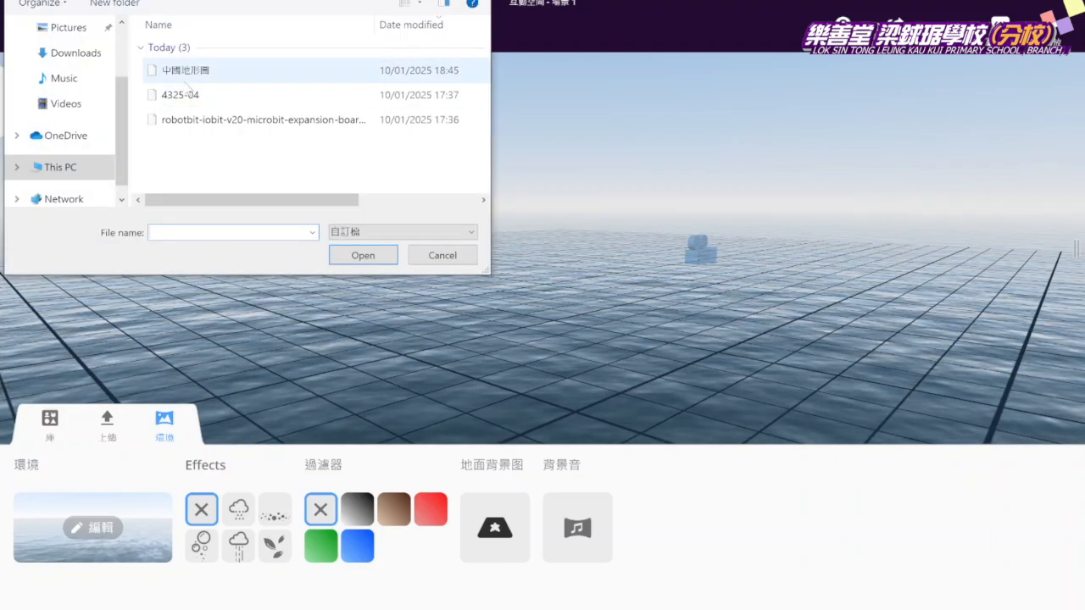
{"action": "left_click", "coordinate": [186, 73]}
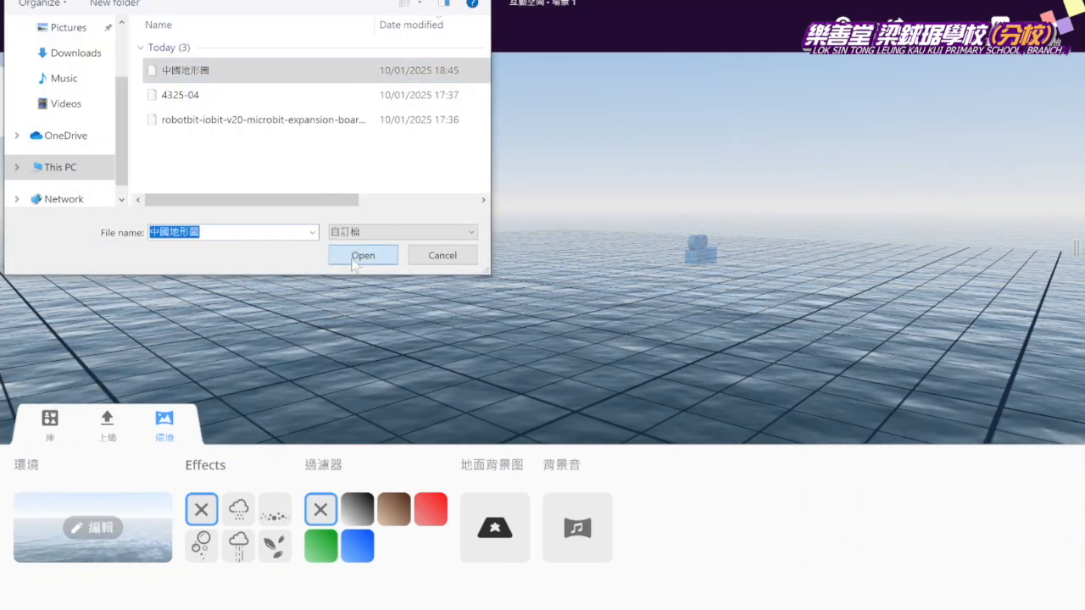
{"action": "left_click", "coordinate": [362, 255]}
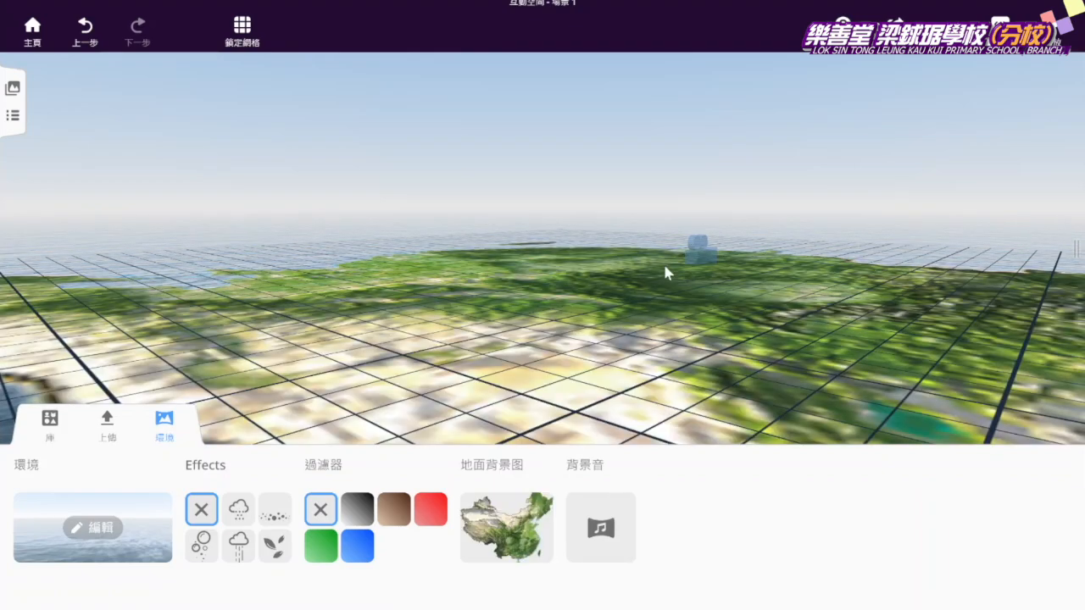
{"action": "left_click_drag", "start_coordinate": [665, 271], "coordinate": [520, 366]}
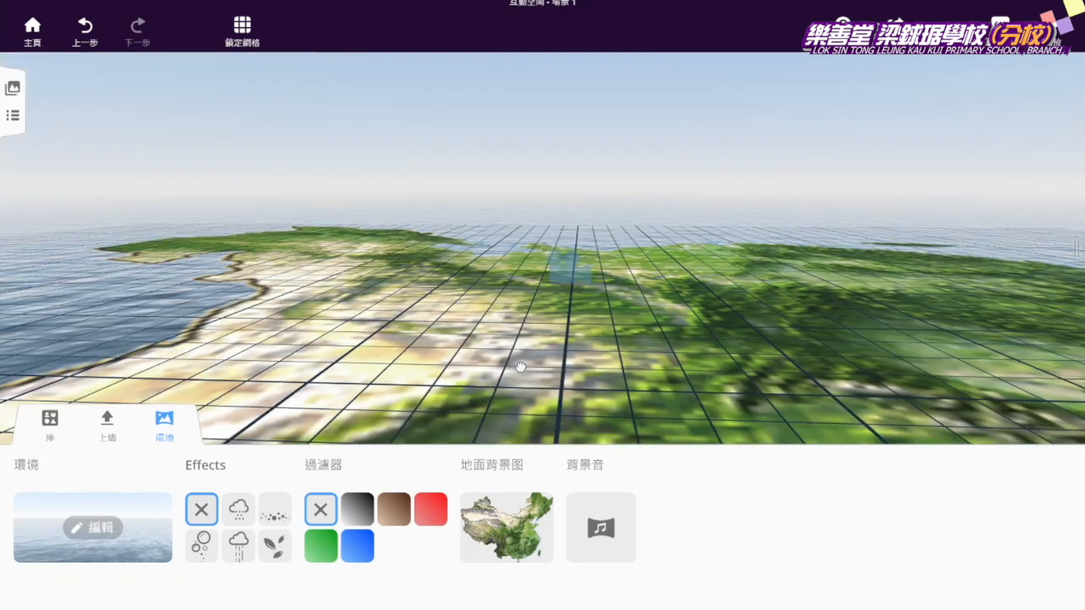
{"action": "left_click", "coordinate": [603, 535]}
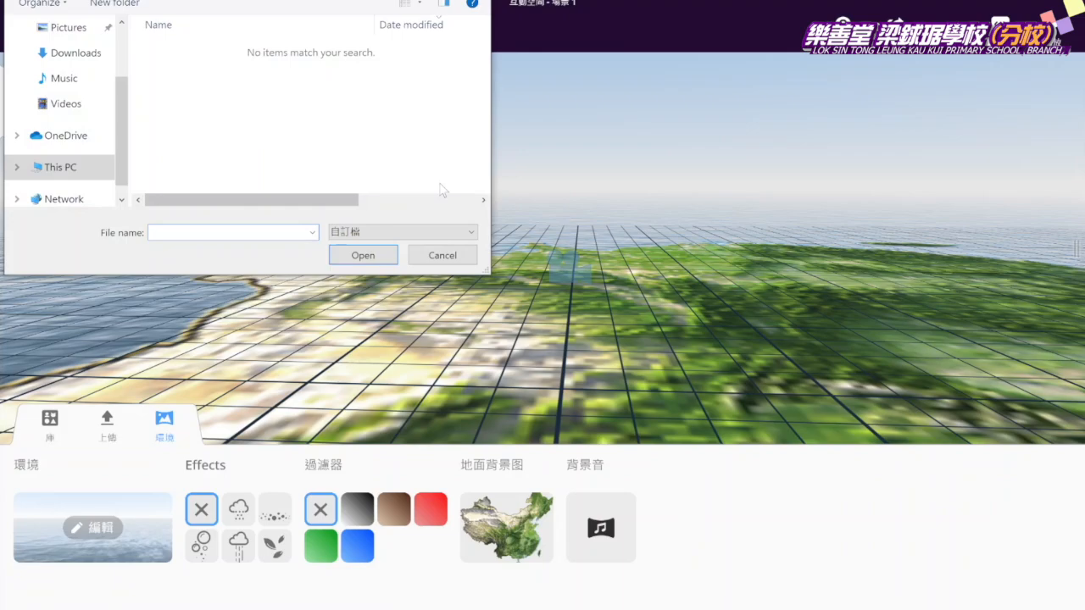
{"action": "left_click", "coordinate": [438, 258]}
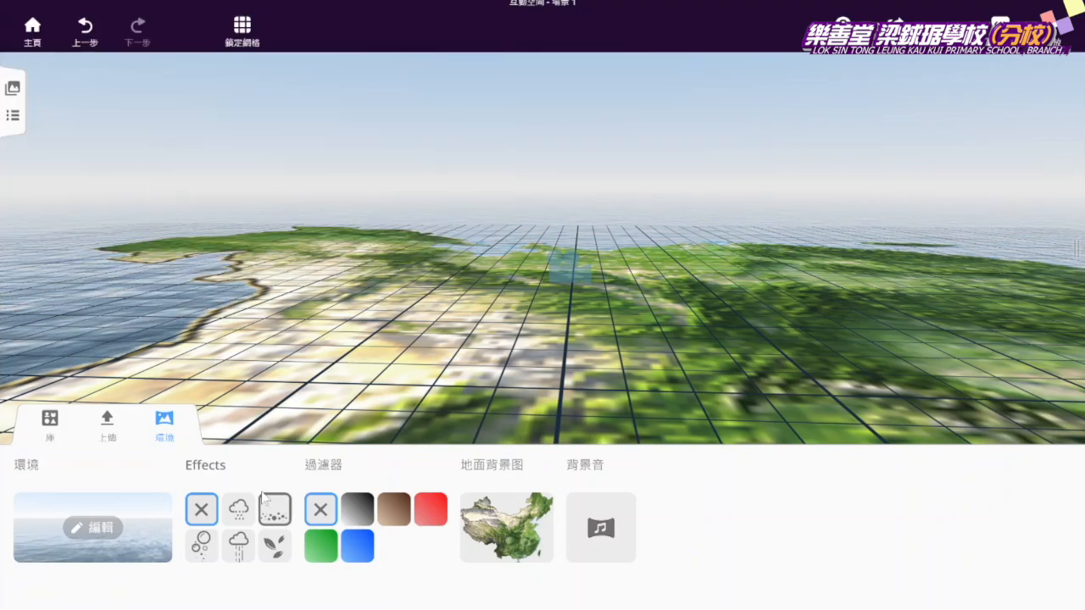
- Try the snow effect, apply the falling leaves effect instead, and try the green filter before resetting the filter to none
{"action": "left_click", "coordinate": [238, 509]}
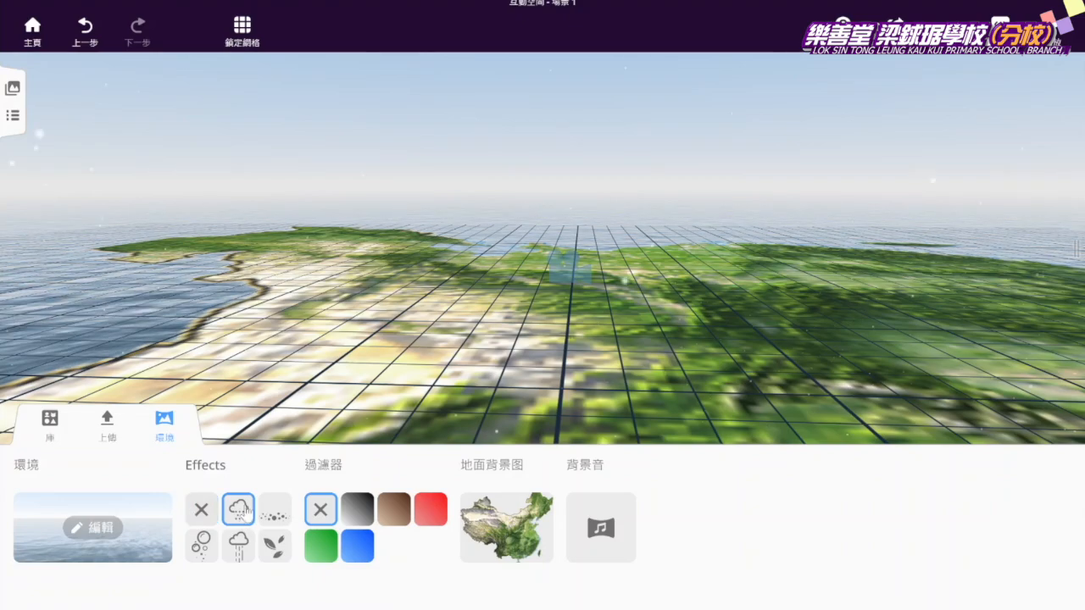
{"action": "left_click", "coordinate": [274, 547]}
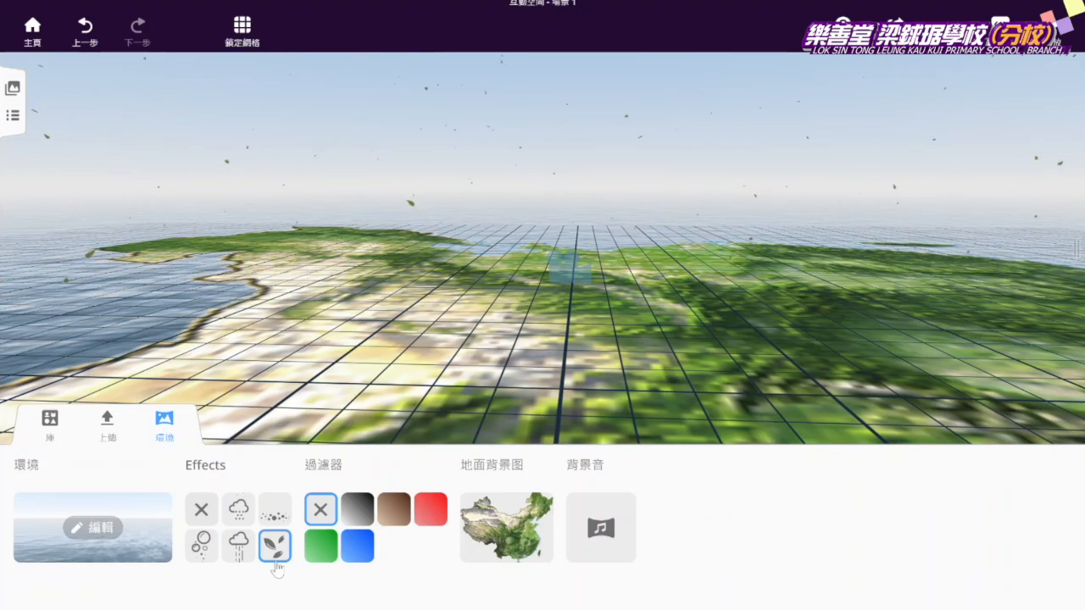
{"action": "left_click", "coordinate": [326, 547]}
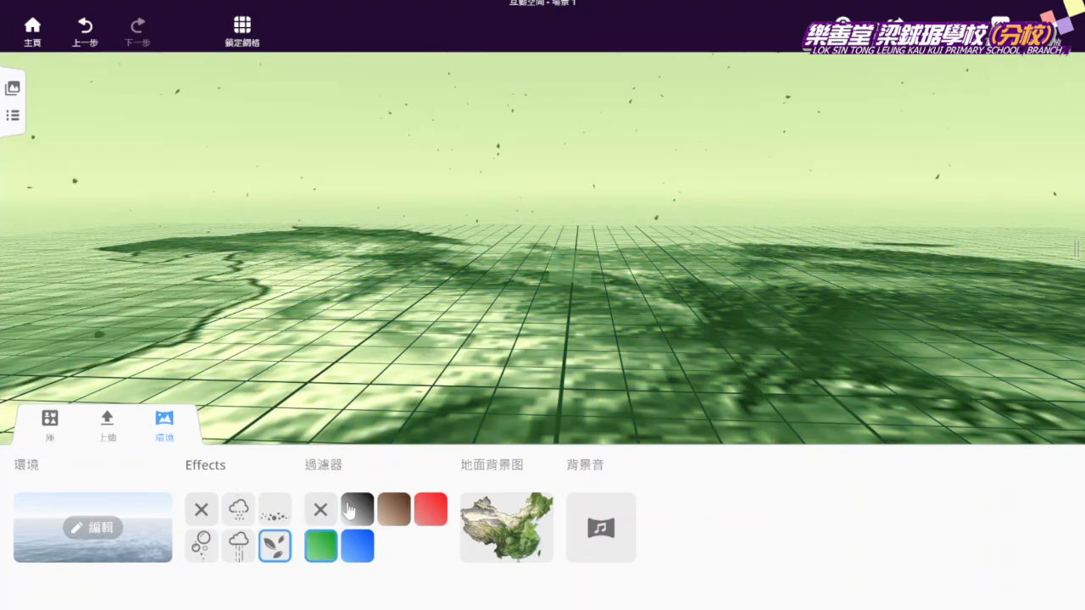
{"action": "left_click", "coordinate": [320, 509]}
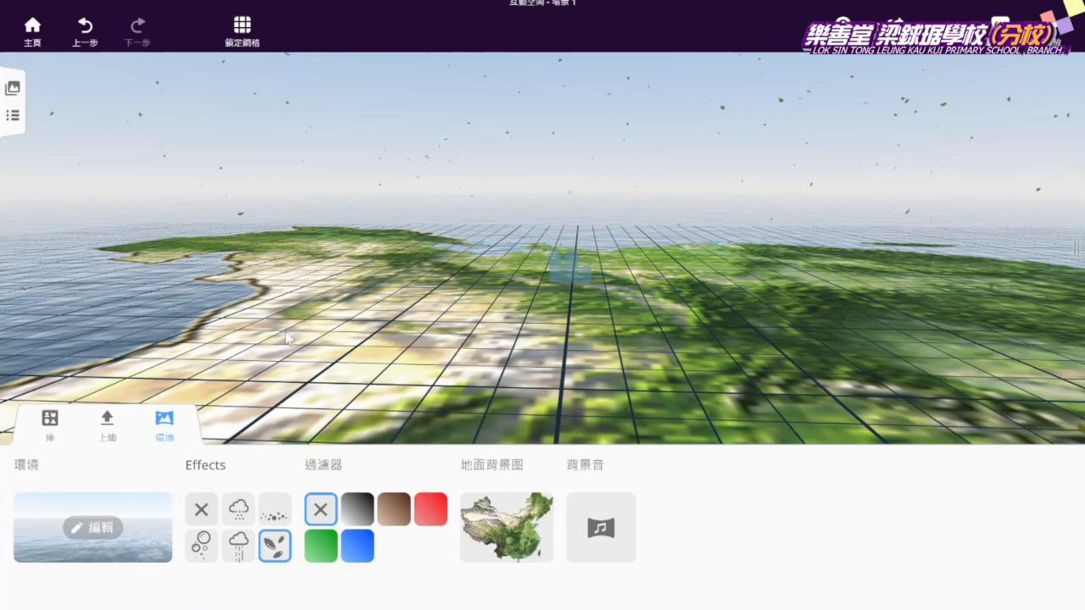
- Place the first astronaut from the library's people (人物) category on the green part of the terrain map
{"action": "left_click", "coordinate": [48, 432]}
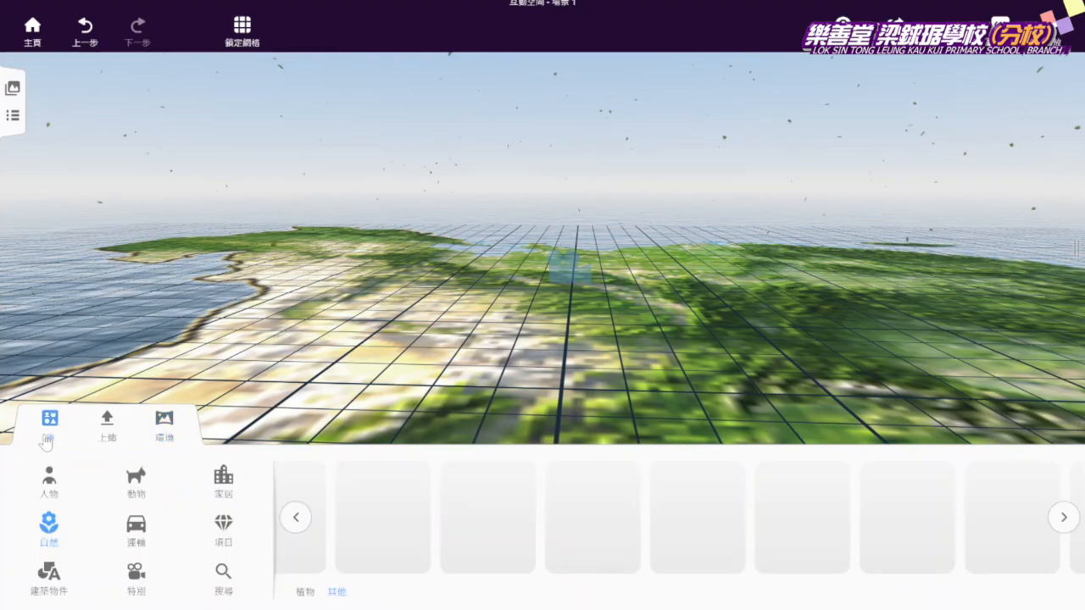
{"action": "left_click", "coordinate": [44, 500]}
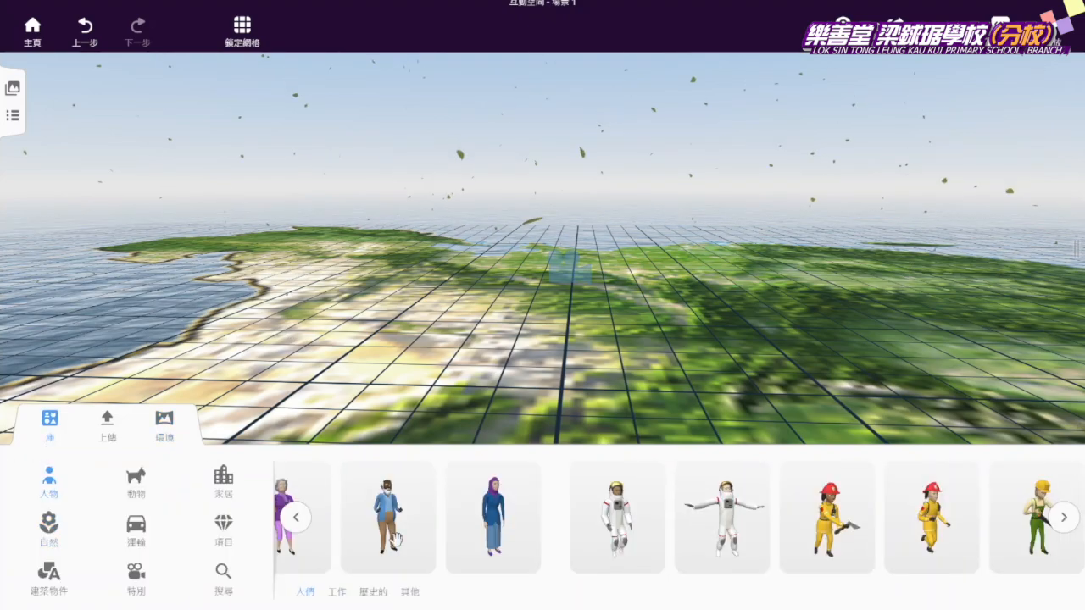
{"action": "scroll", "coordinate": [420, 521], "scroll_direction": "left", "scroll_amount": 3}
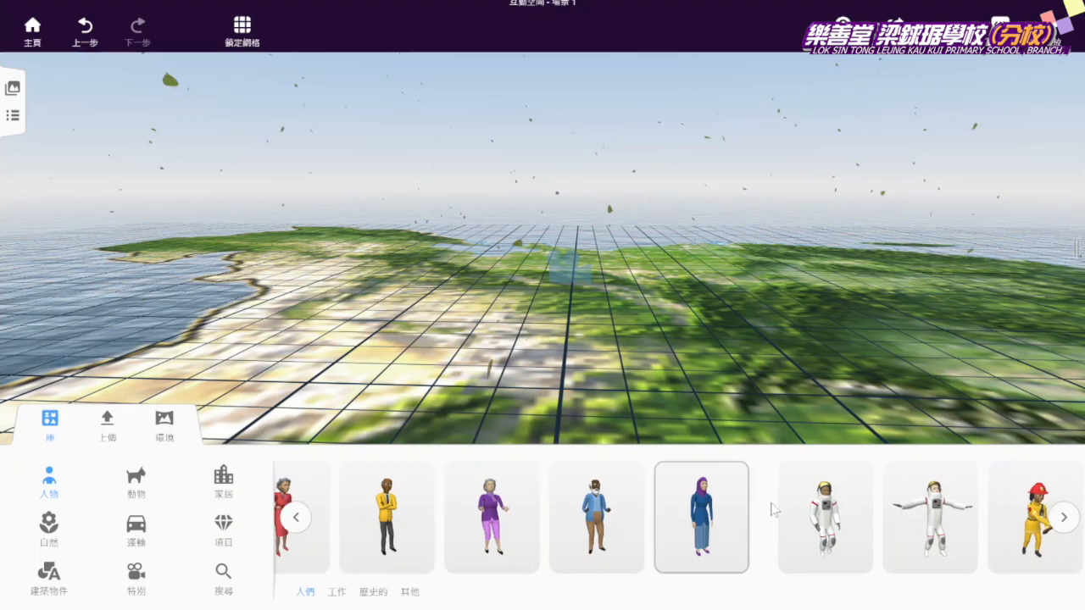
{"action": "left_click_drag", "start_coordinate": [771, 509], "coordinate": [717, 400]}
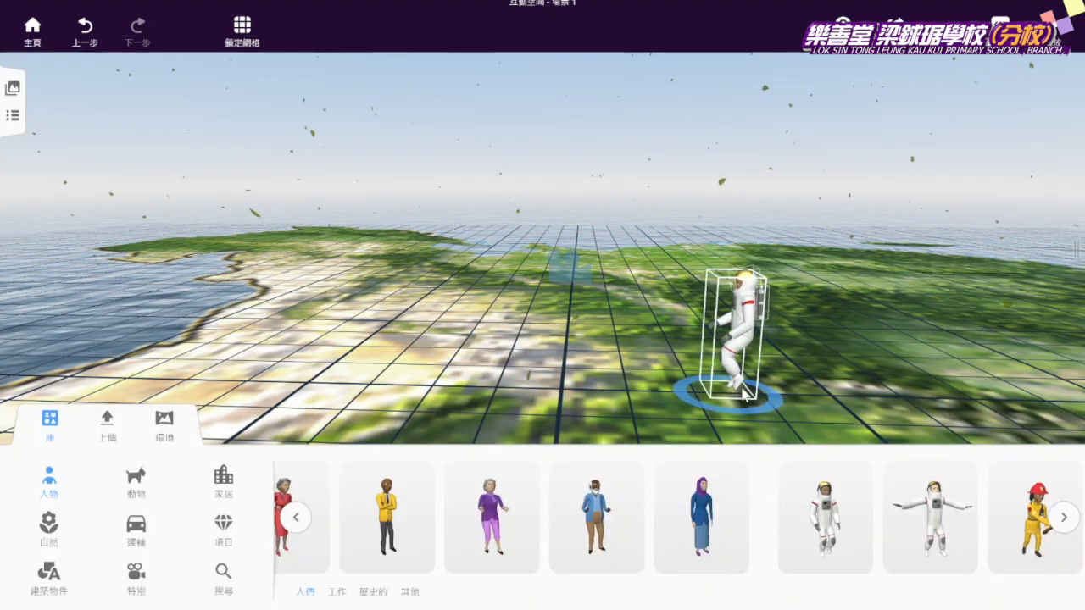
- Rotate the astronaut about its vertical axis until it faces the viewer
{"action": "left_click", "coordinate": [744, 393]}
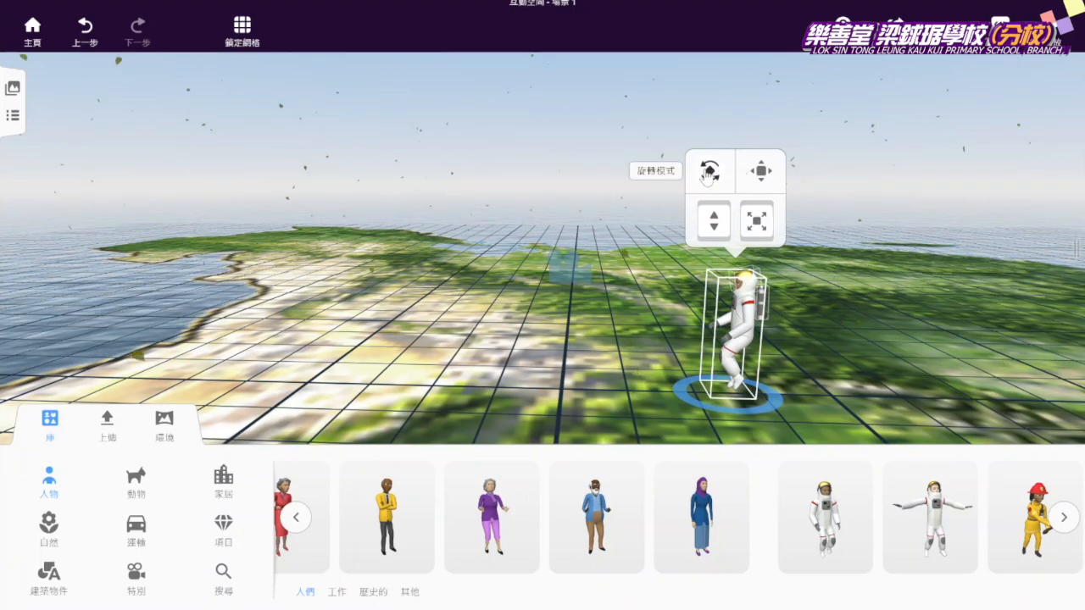
{"action": "left_click", "coordinate": [708, 172]}
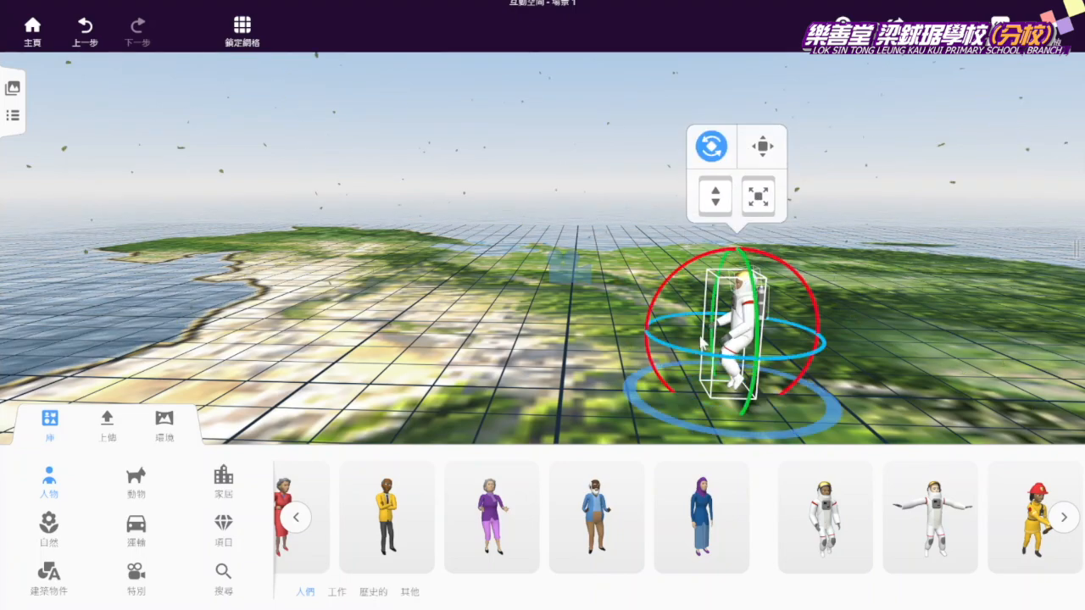
{"action": "left_click_drag", "start_coordinate": [701, 343], "coordinate": [786, 319]}
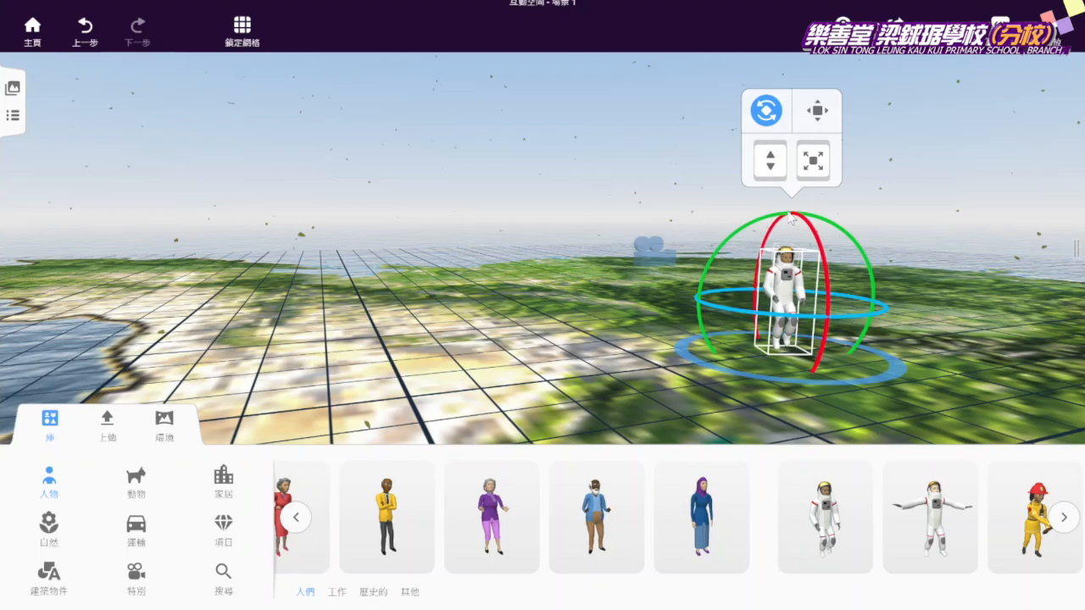
{"action": "left_click_drag", "start_coordinate": [789, 213], "coordinate": [808, 259]}
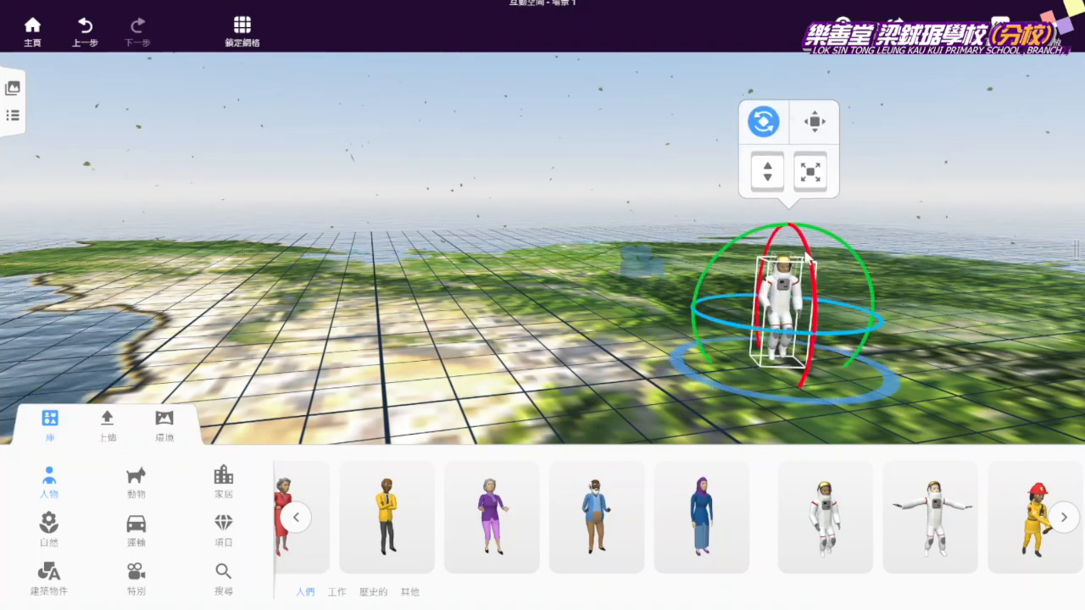
- Switch the astronaut to axis movement and shift it slightly across the green part of the map
{"action": "left_click", "coordinate": [814, 121]}
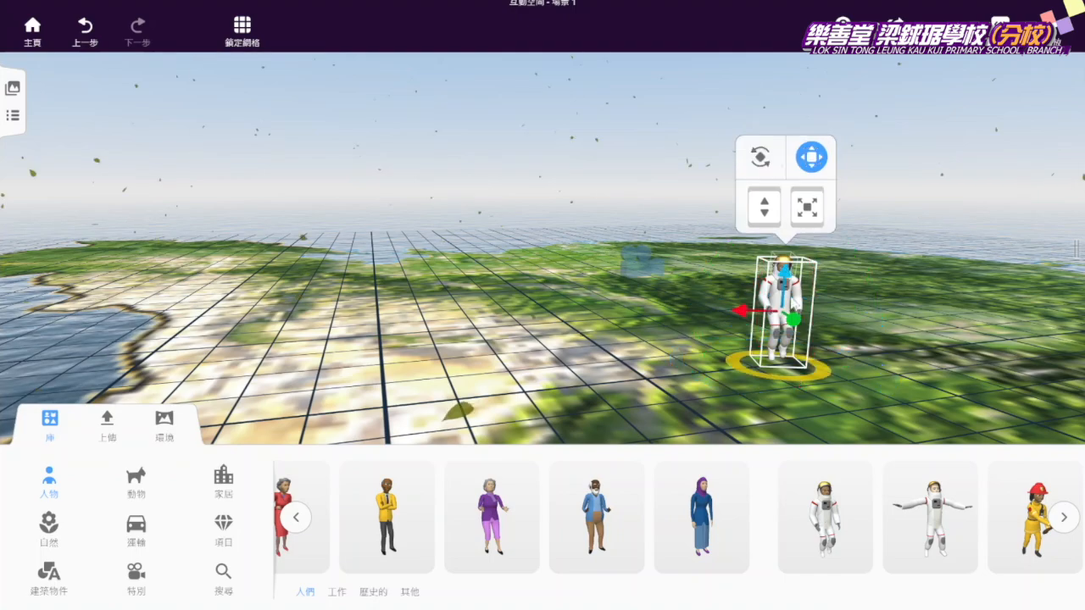
{"action": "scroll", "coordinate": [742, 317], "scroll_direction": "down", "scroll_amount": 1}
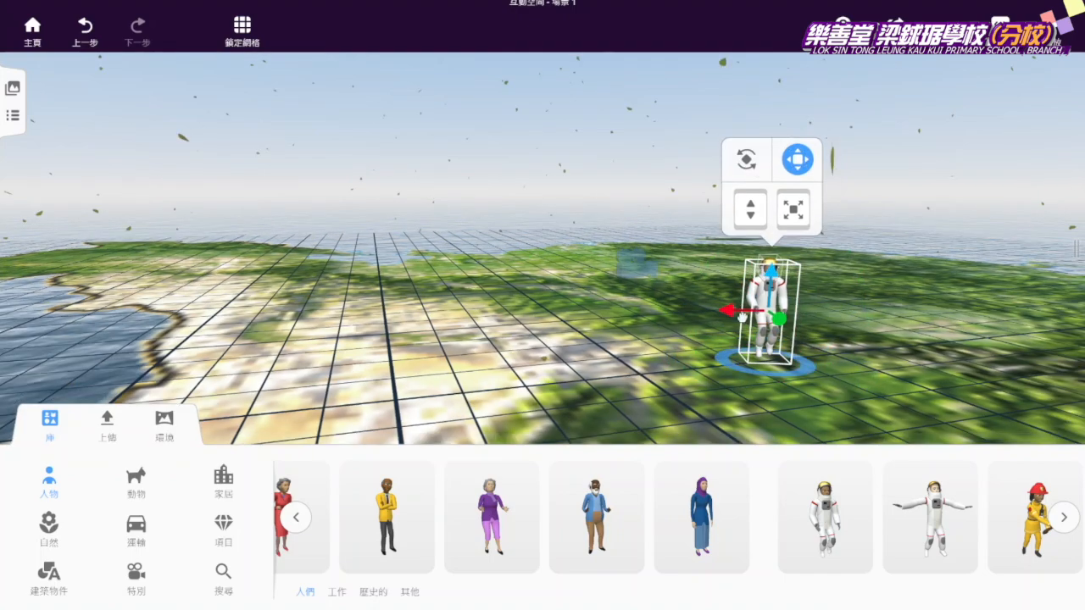
{"action": "mouse_move", "coordinate": [742, 317]}
{"action": "left_mouse_down"}
{"action": "mouse_move", "coordinate": [664, 330]}
{"action": "mouse_move", "coordinate": [736, 334]}
{"action": "left_mouse_up"}
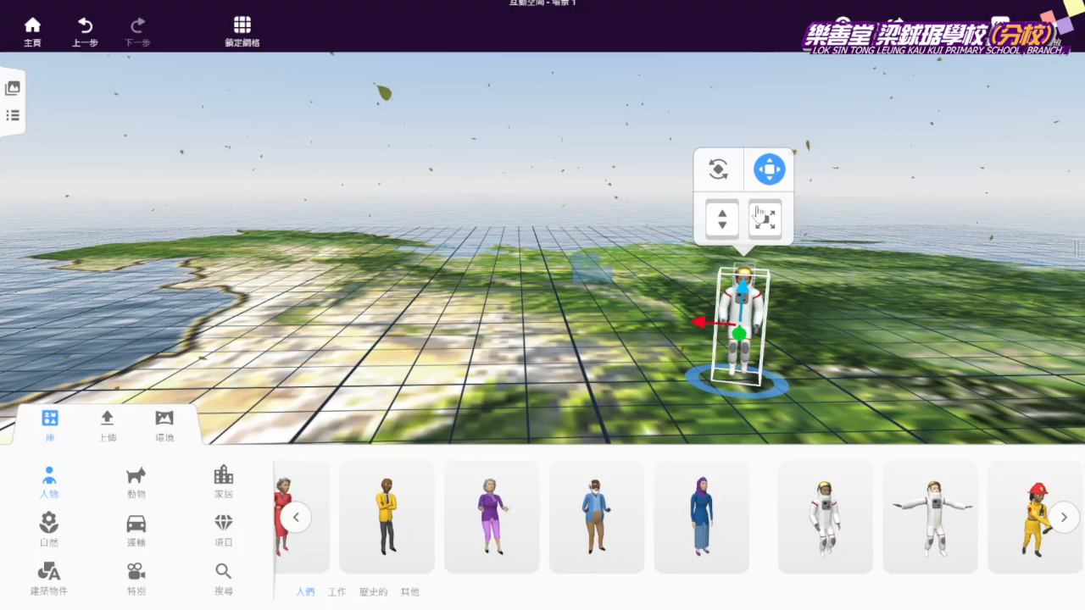
- Enlarge the astronaut slightly, and try lifting it above the ground before lowering it back onto the map
{"action": "left_click", "coordinate": [762, 215]}
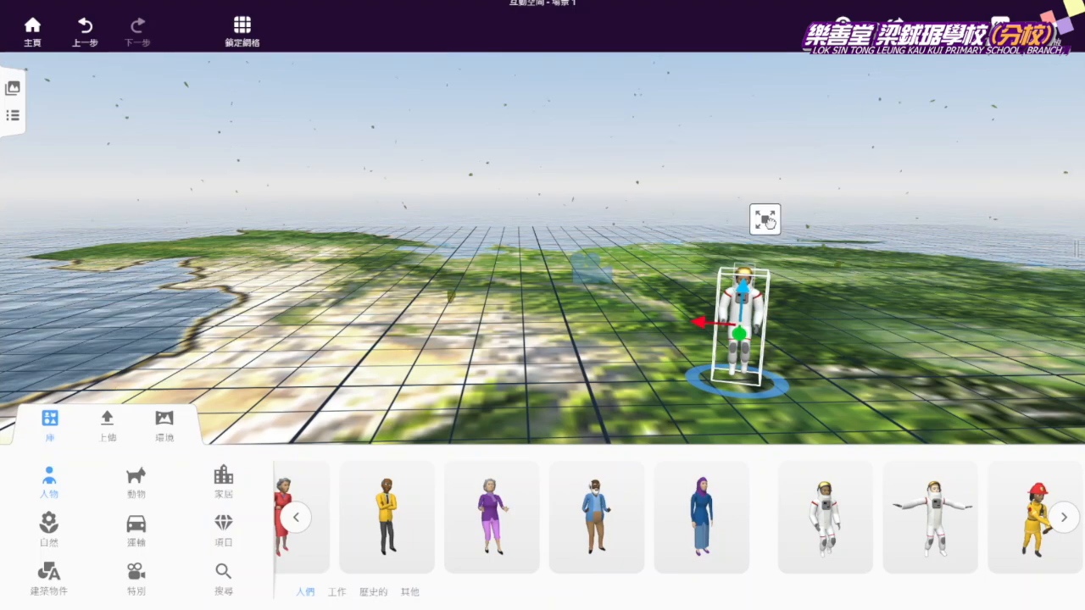
{"action": "left_click_drag", "start_coordinate": [766, 222], "coordinate": [794, 214]}
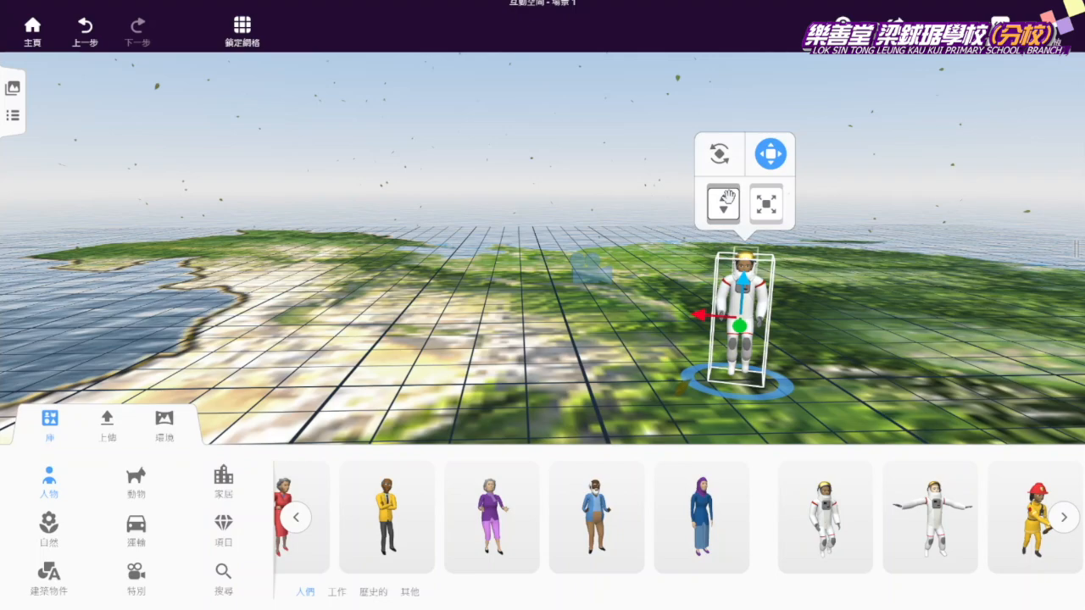
{"action": "left_click_drag", "start_coordinate": [727, 202], "coordinate": [729, 138]}
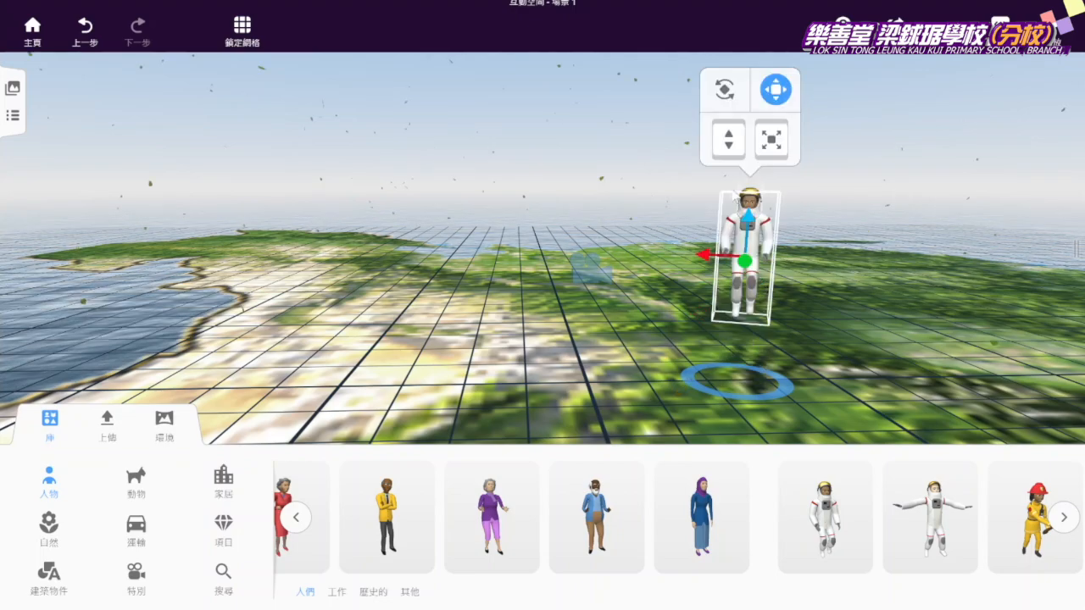
{"action": "left_click_drag", "start_coordinate": [728, 140], "coordinate": [724, 204]}
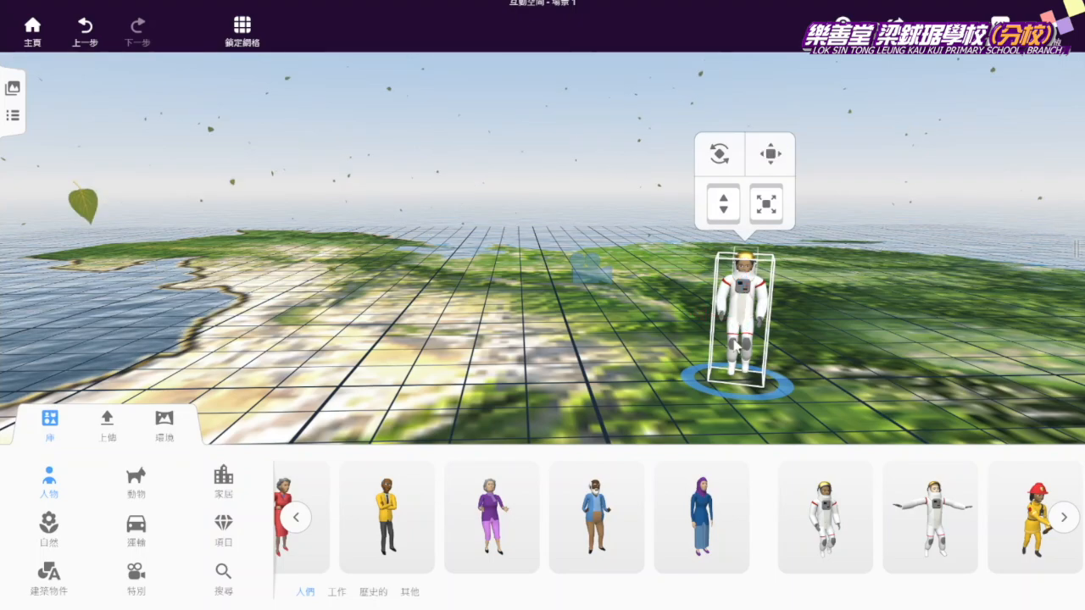
- Give the astronaut a speech bubble (說) with the text "Hello"
{"action": "left_click_drag", "start_coordinate": [838, 346], "coordinate": [876, 347]}
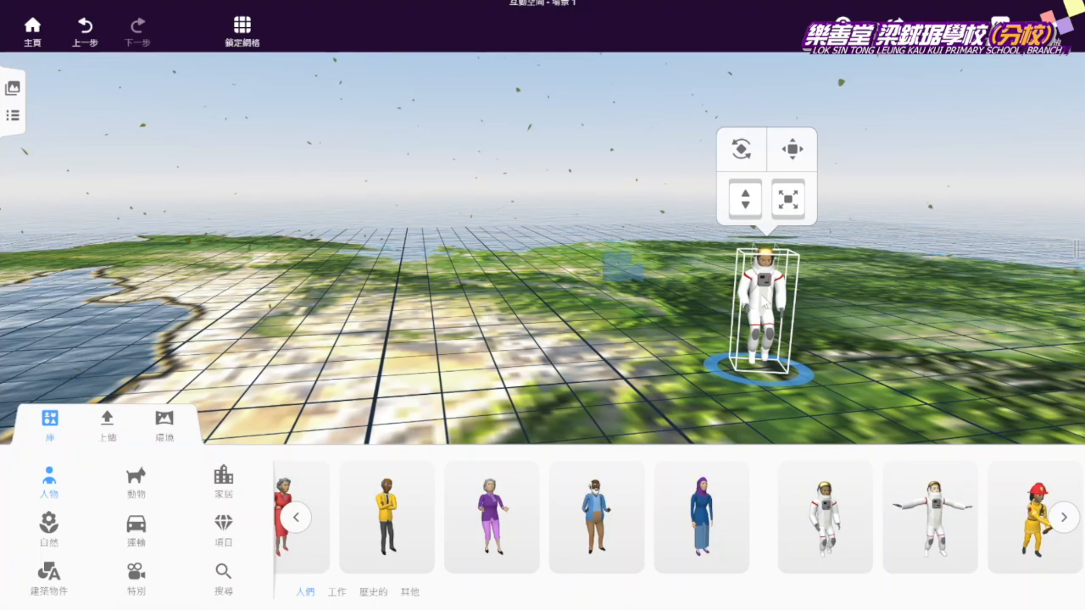
{"action": "right_click", "coordinate": [763, 303]}
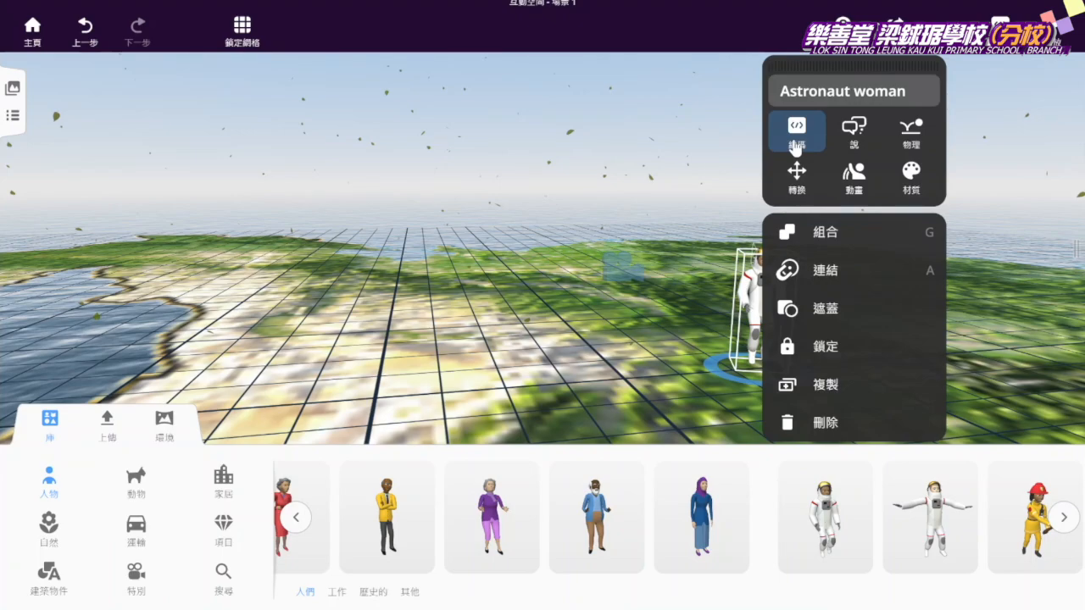
{"action": "left_click", "coordinate": [854, 129]}
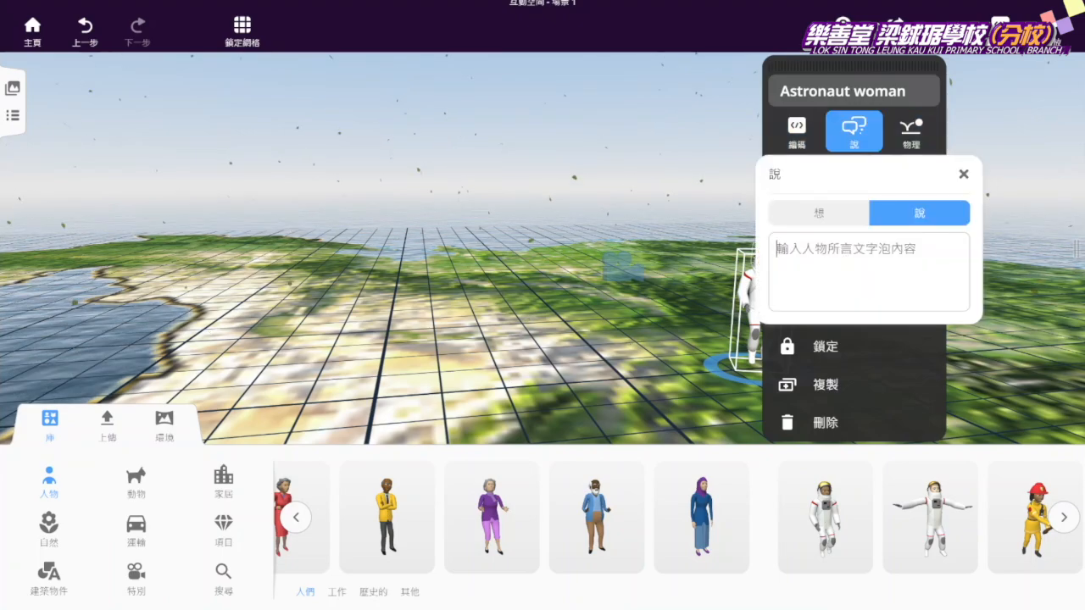
{"action": "type", "text": "Hel"}
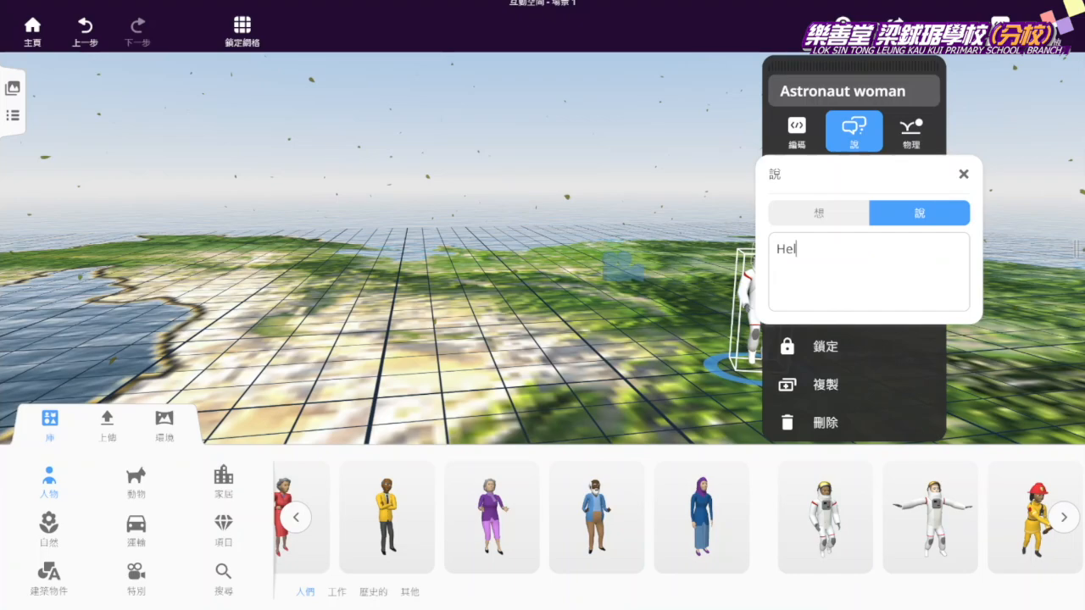
{"action": "type", "text": "lo"}
{"action": "key", "text": "Return"}
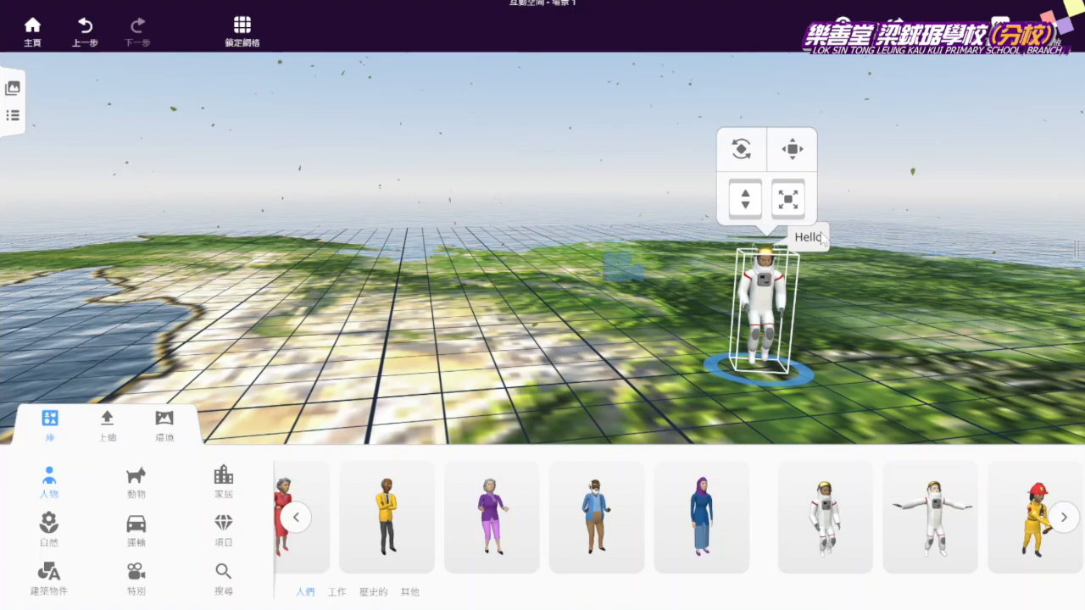
- Set the astronaut's animation (動畫) to the Cheer reaction
{"action": "left_click", "coordinate": [803, 242]}
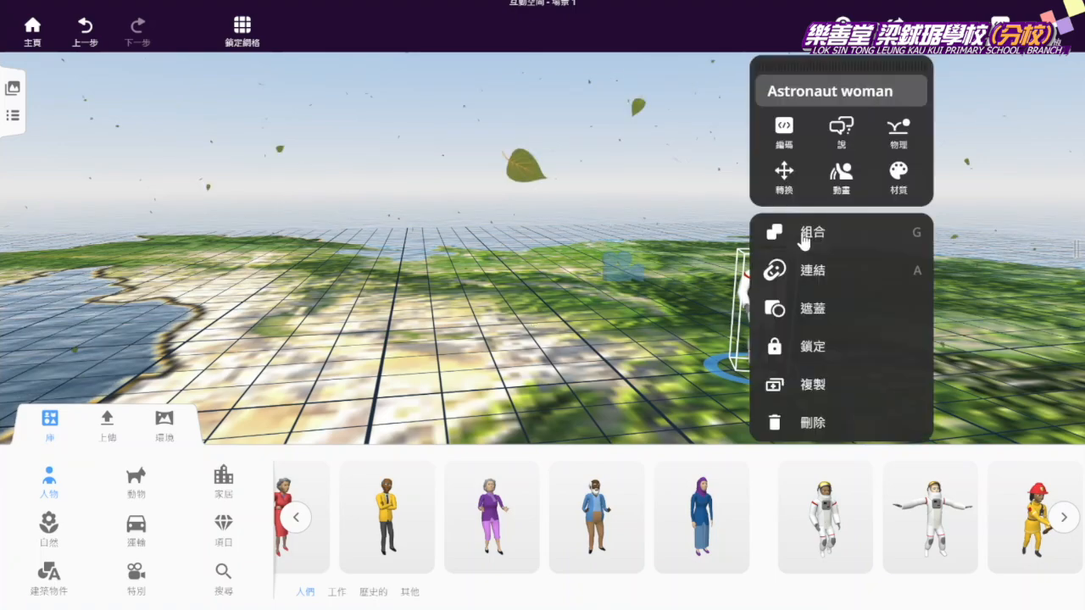
{"action": "left_click", "coordinate": [841, 175]}
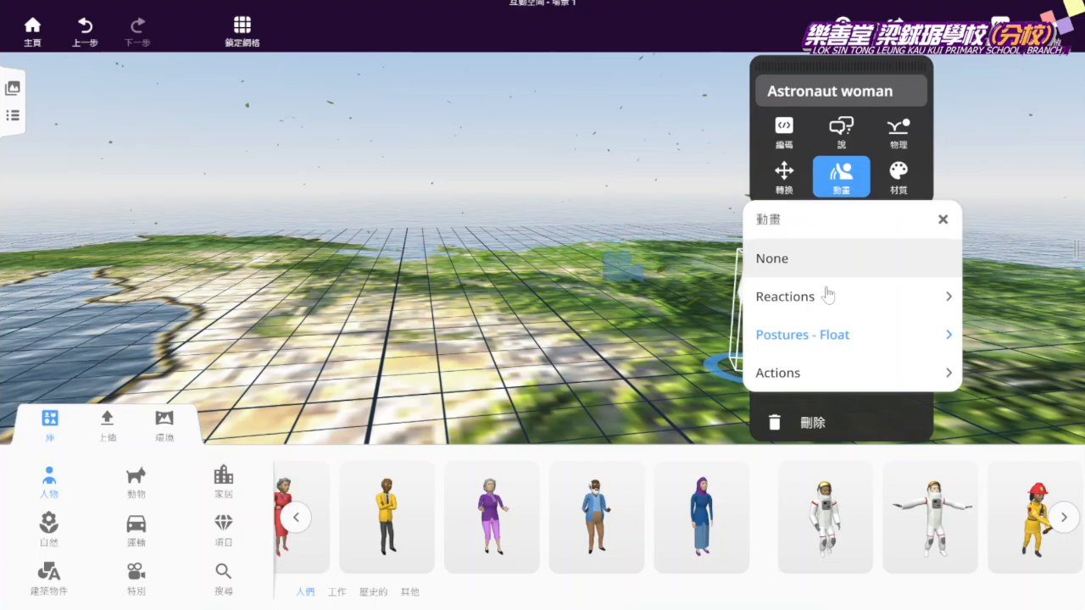
{"action": "left_click", "coordinate": [828, 295]}
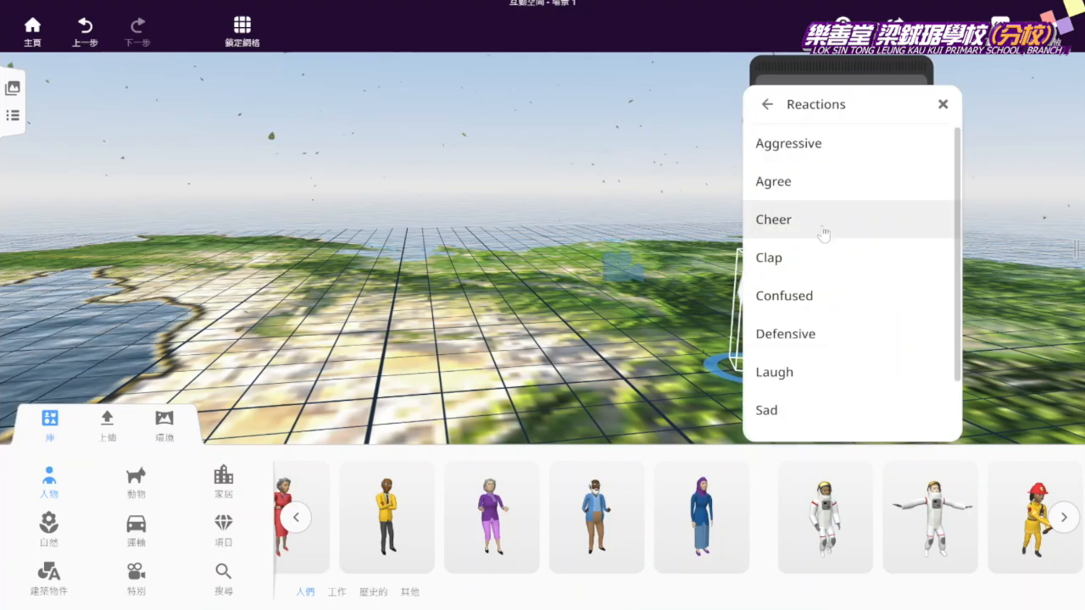
{"action": "left_click", "coordinate": [823, 233]}
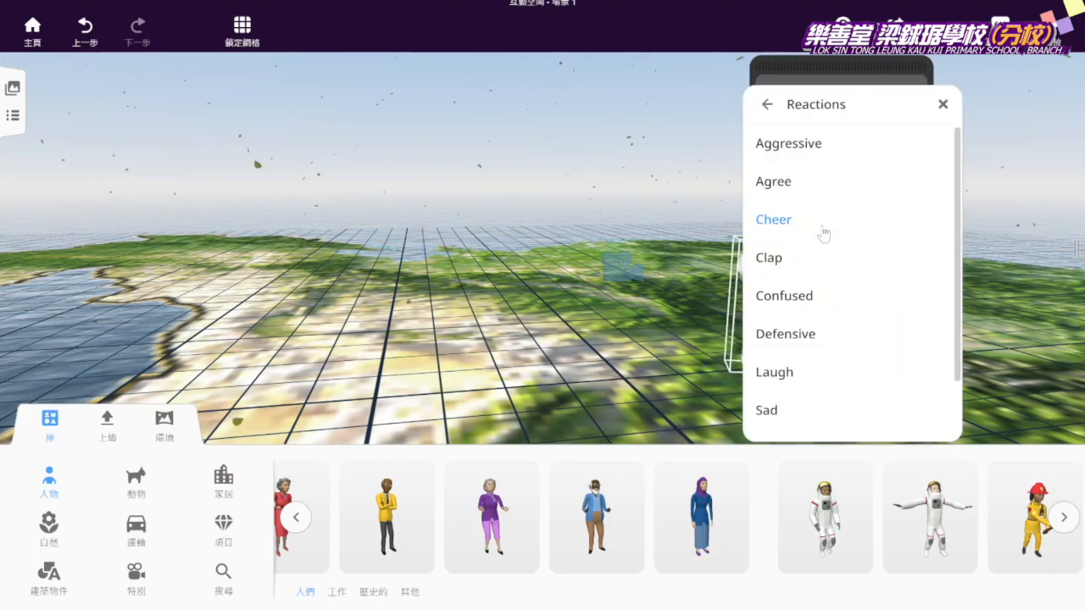
{"action": "left_click", "coordinate": [943, 105]}
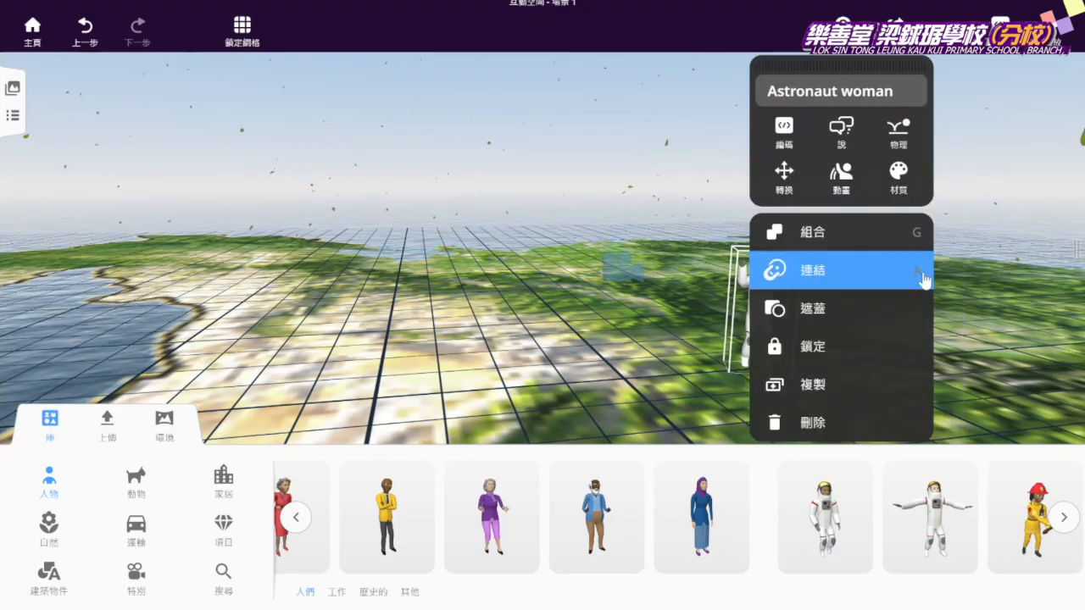
- Colour the astronaut's spacesuit light brown and its hair white, keeping the opacity at 100 %
{"action": "left_click", "coordinate": [900, 178]}
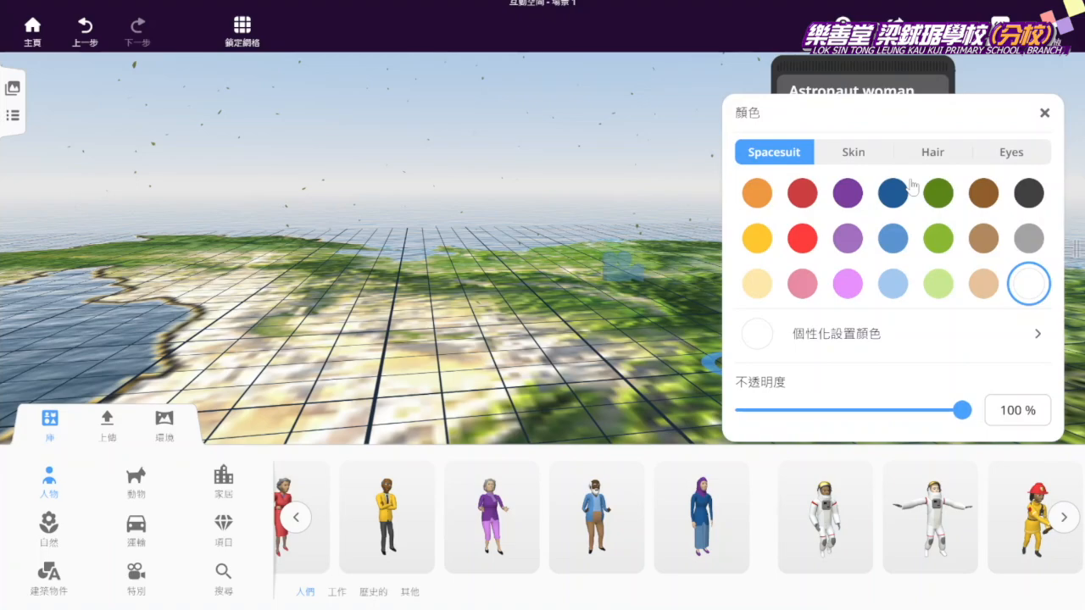
{"action": "left_click", "coordinate": [983, 238]}
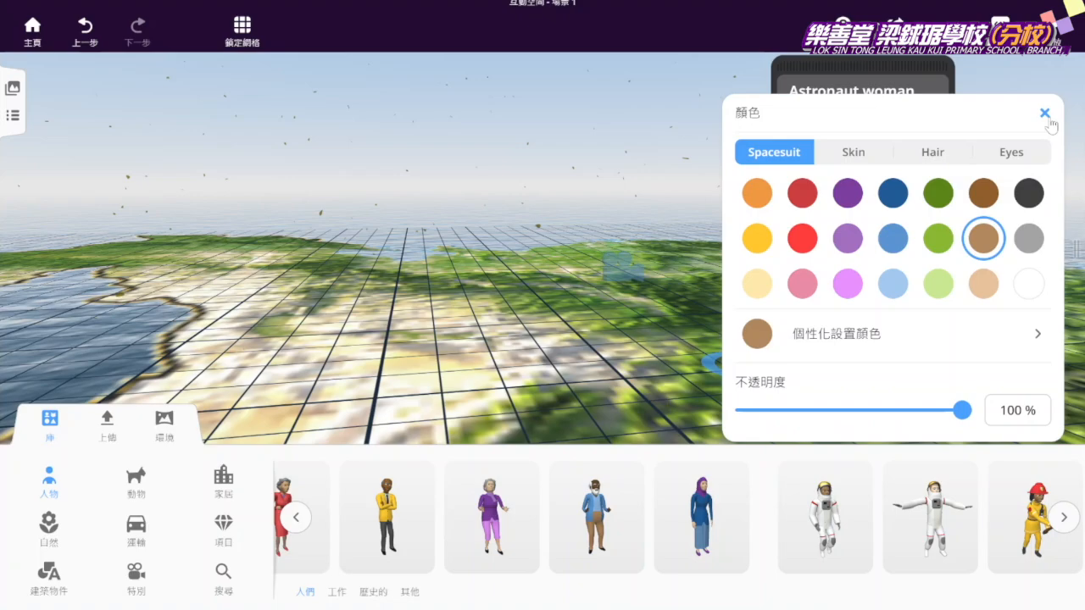
{"action": "left_click", "coordinate": [1045, 112]}
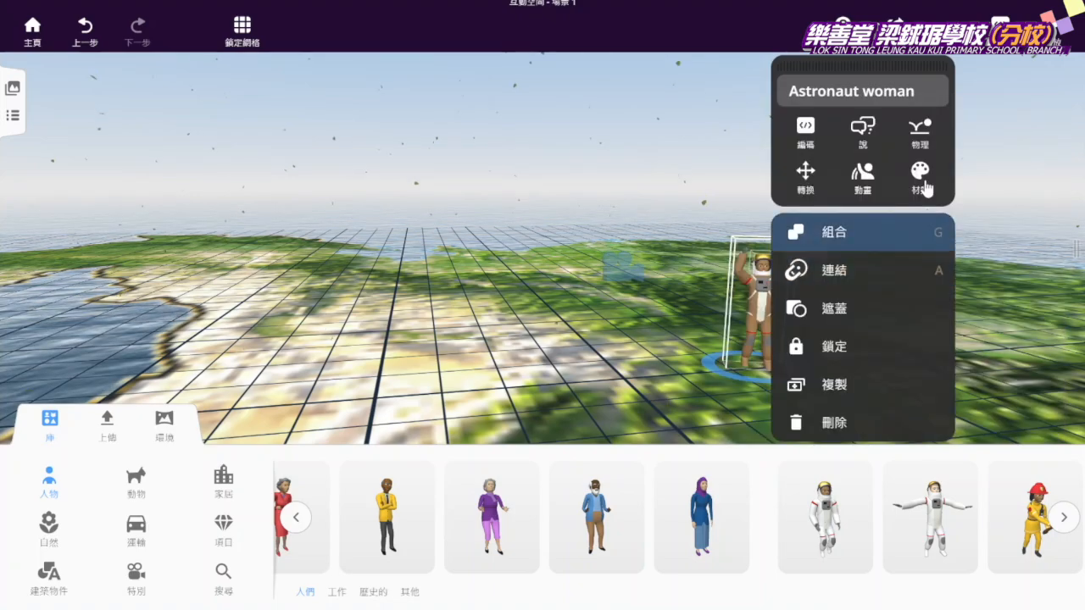
{"action": "left_click", "coordinate": [923, 184]}
{"action": "left_click", "coordinate": [949, 158]}
{"action": "left_click", "coordinate": [801, 283]}
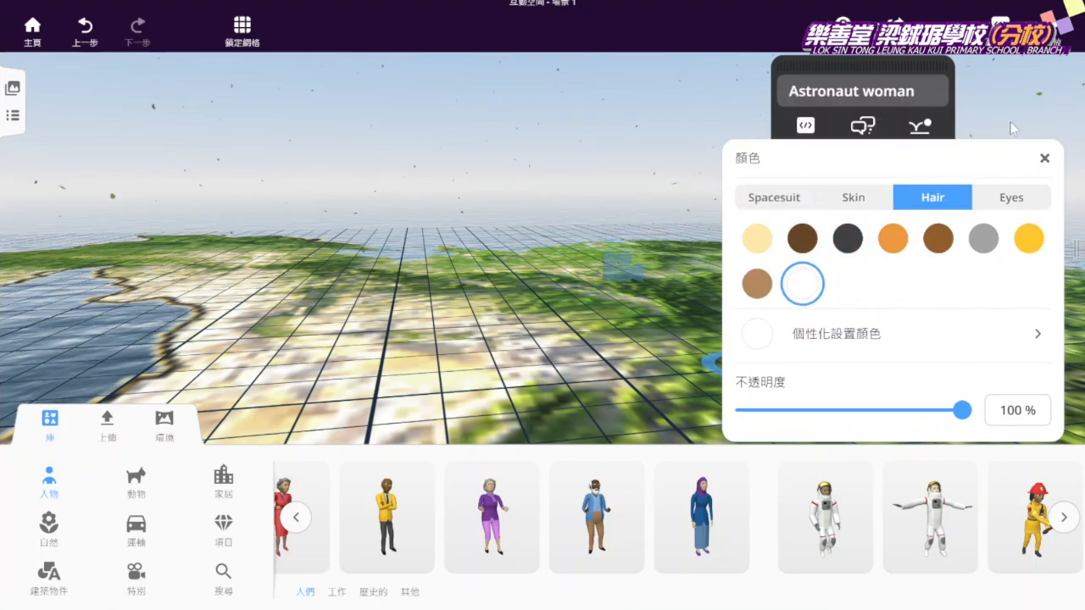
{"action": "left_click", "coordinate": [1043, 159]}
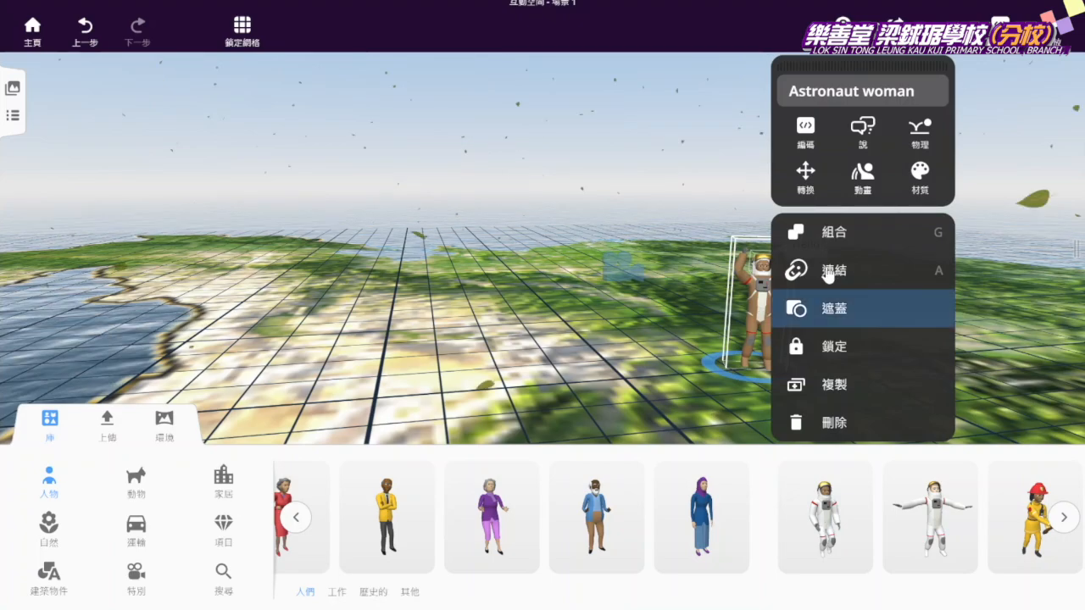
{"action": "left_click", "coordinate": [637, 366]}
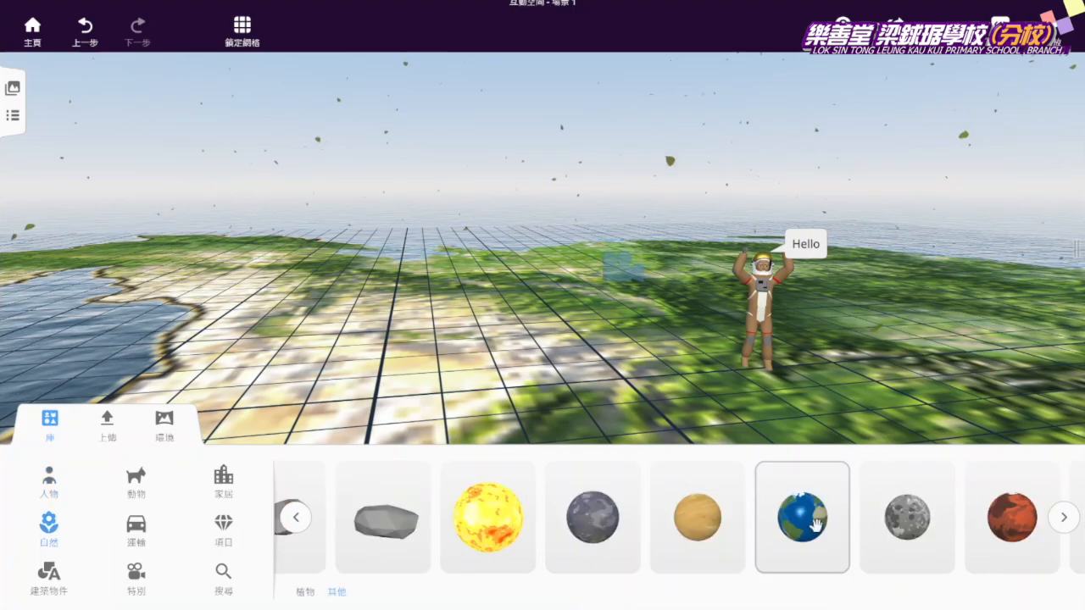
- Place the Earth from the library's nature (自然) category, group 其他, on the map and raise it above the ground
{"action": "left_click_drag", "start_coordinate": [815, 523], "coordinate": [526, 298]}
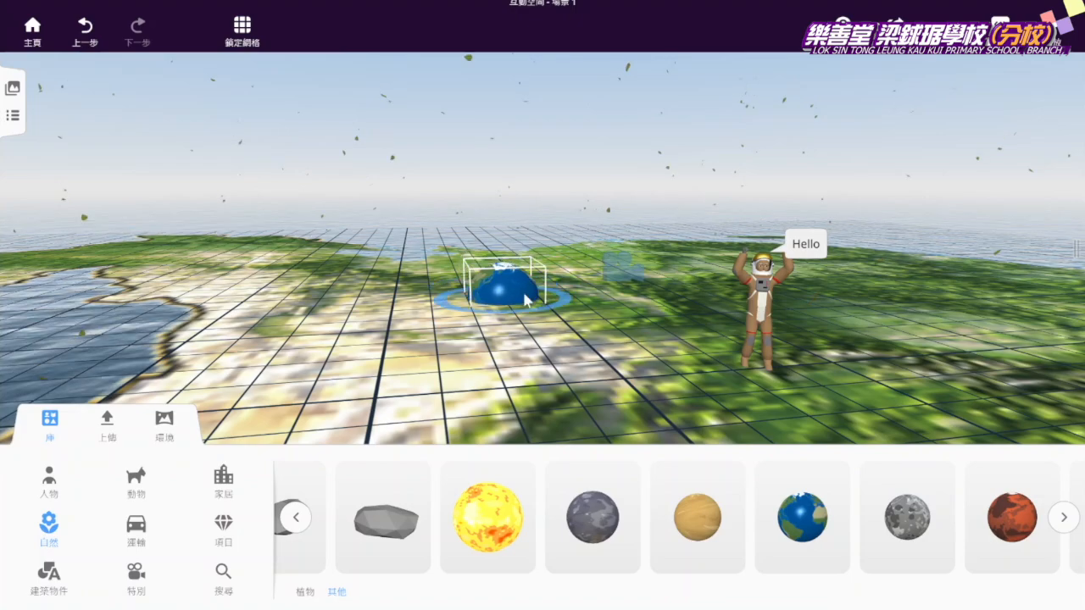
{"action": "left_click", "coordinate": [526, 298]}
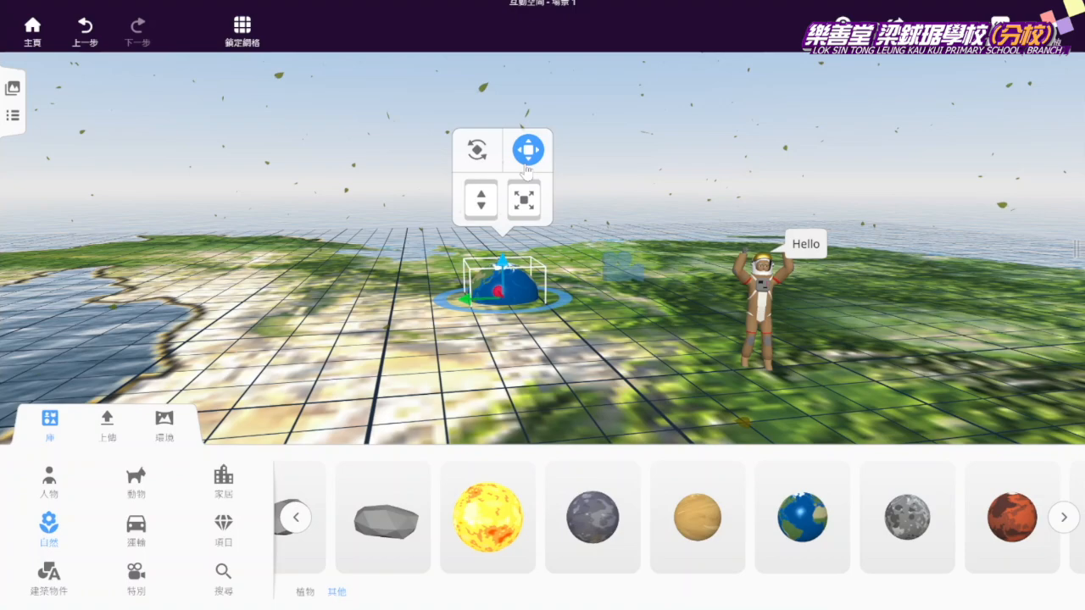
{"action": "left_click_drag", "start_coordinate": [527, 169], "coordinate": [481, 123]}
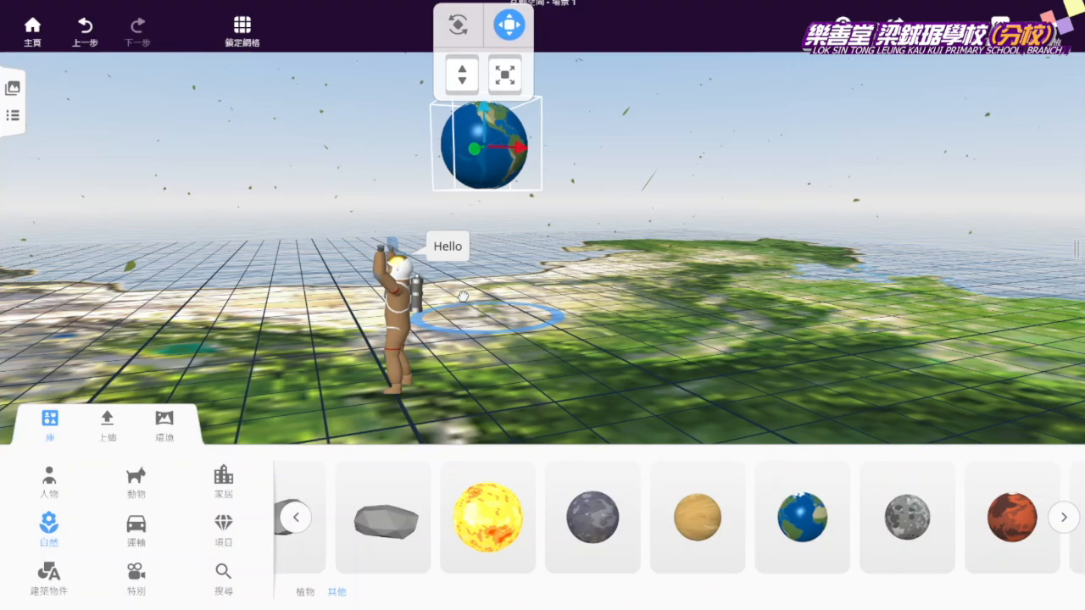
{"action": "left_click_drag", "start_coordinate": [464, 296], "coordinate": [632, 300]}
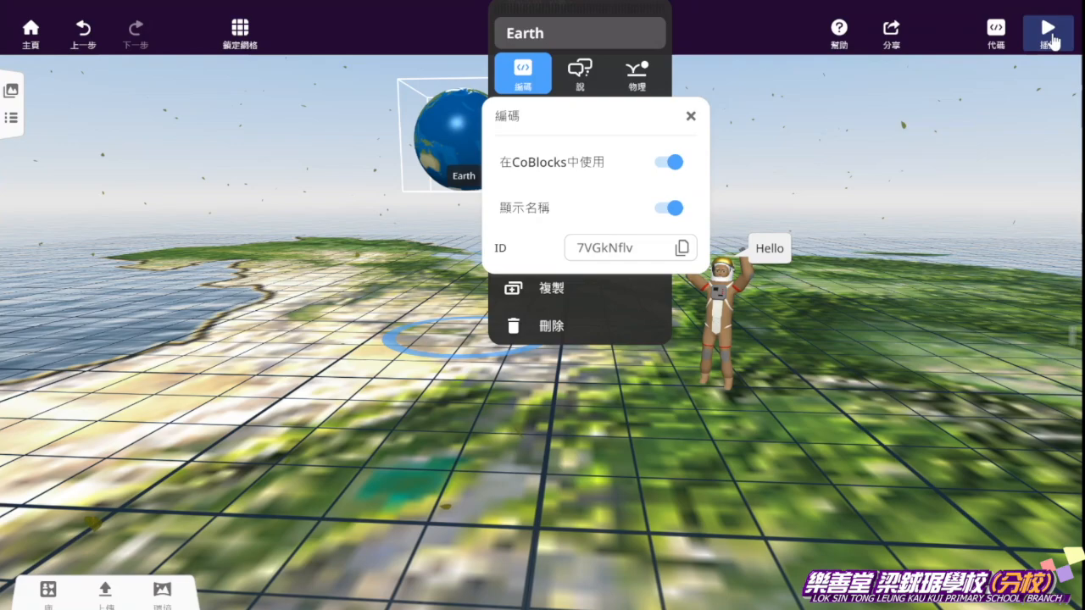
- Open the code editor, bring up the Earth's coding (編碼) settings, and choose CoBlocks as the programming language
{"action": "left_click", "coordinate": [999, 42]}
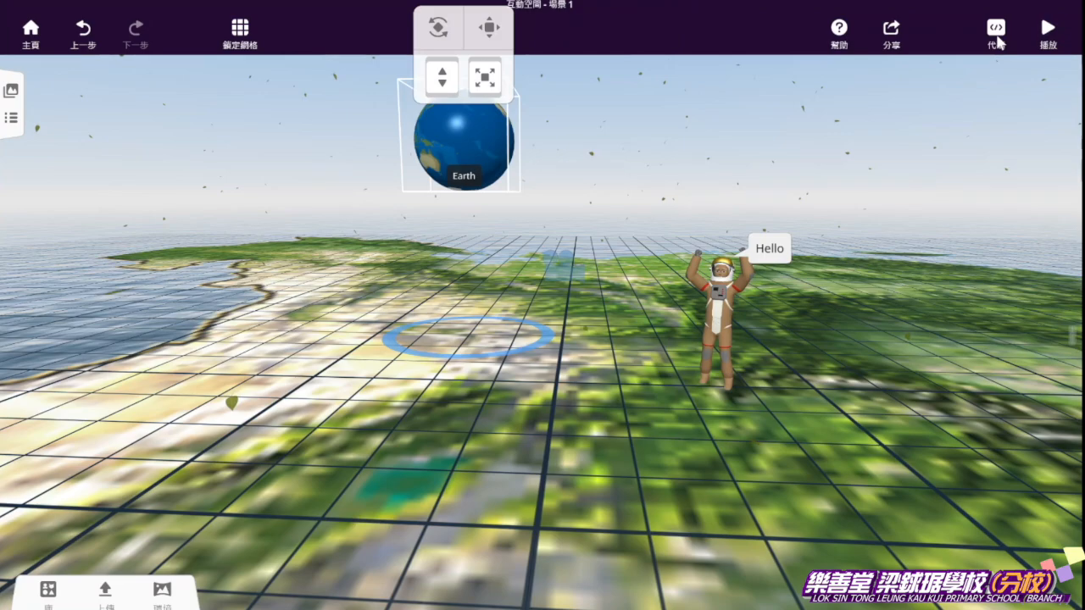
{"action": "left_click", "coordinate": [999, 42]}
{"action": "left_click", "coordinate": [252, 89]}
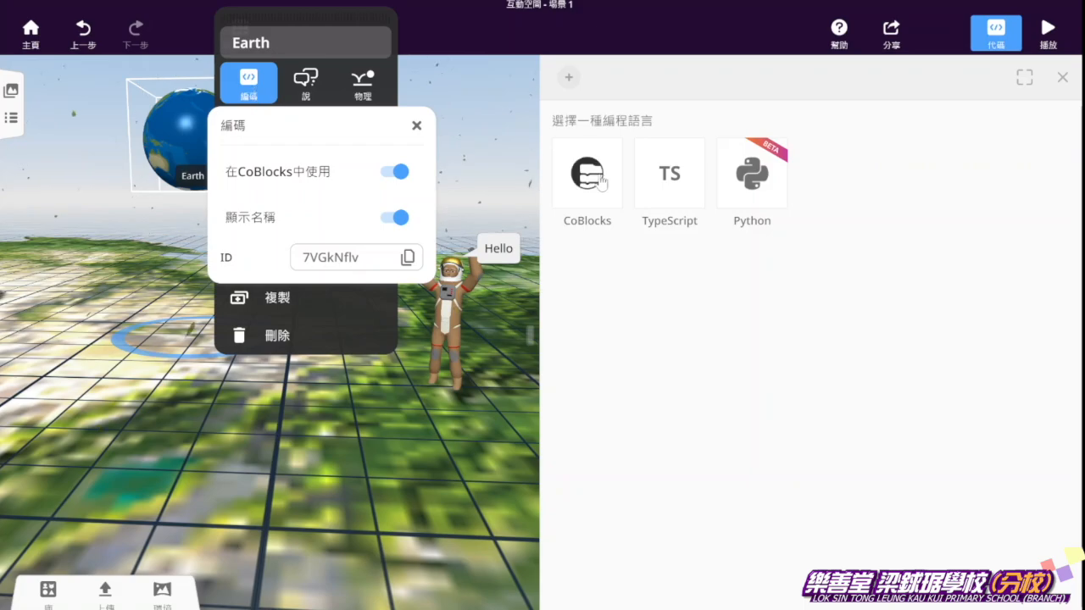
{"action": "left_click", "coordinate": [601, 181]}
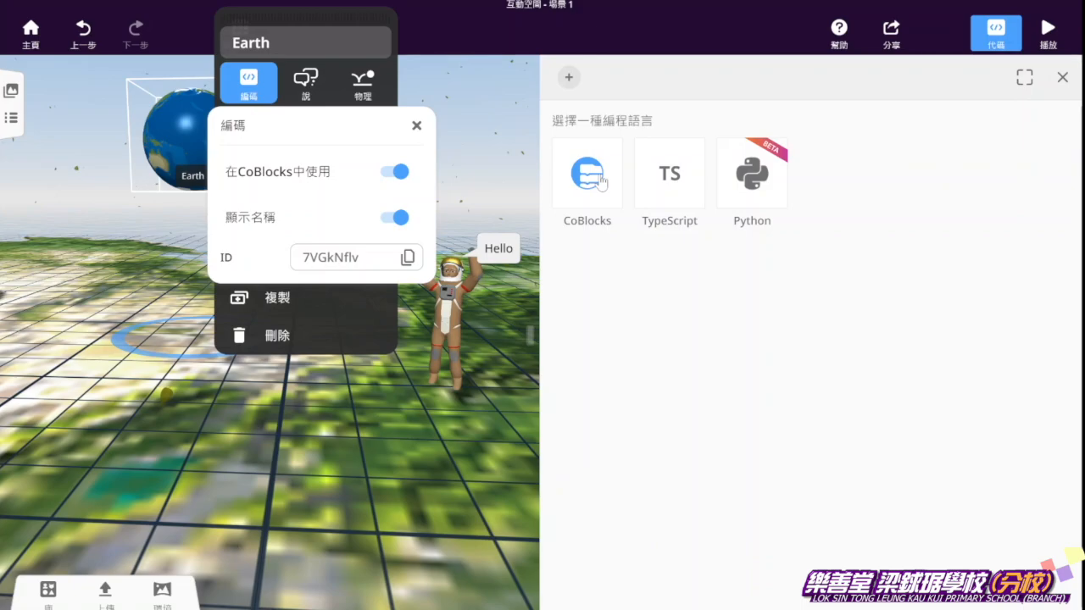
{"action": "left_click", "coordinate": [600, 181]}
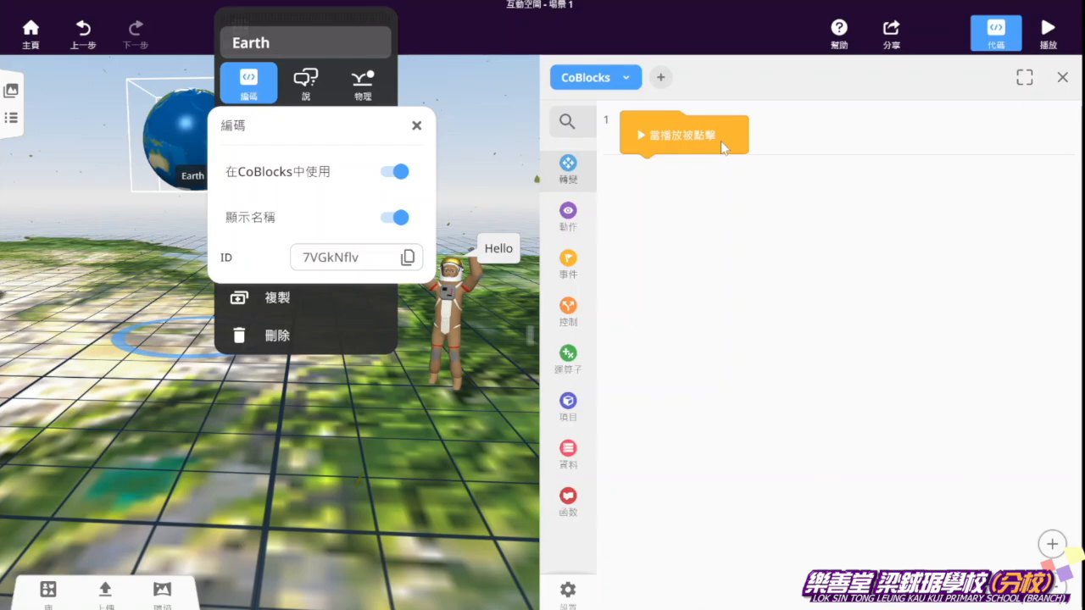
- Add an activation (激活) event for the Earth below the play-start block, containing a block that moves the Earth 5 metres forward (往前) in 1 second
{"action": "left_click", "coordinate": [568, 263]}
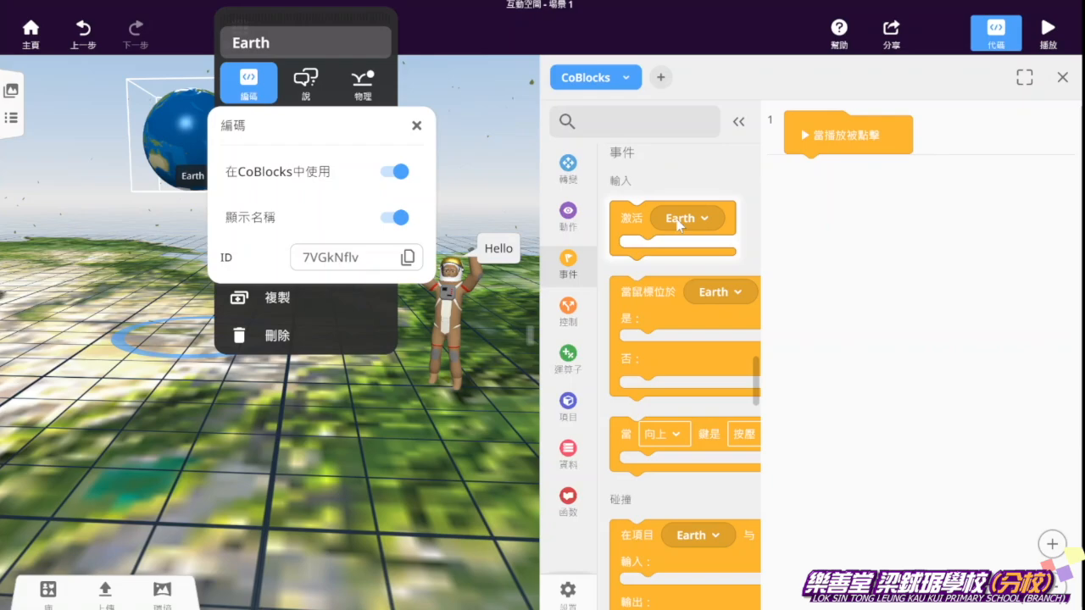
{"action": "left_click_drag", "start_coordinate": [678, 222], "coordinate": [854, 178]}
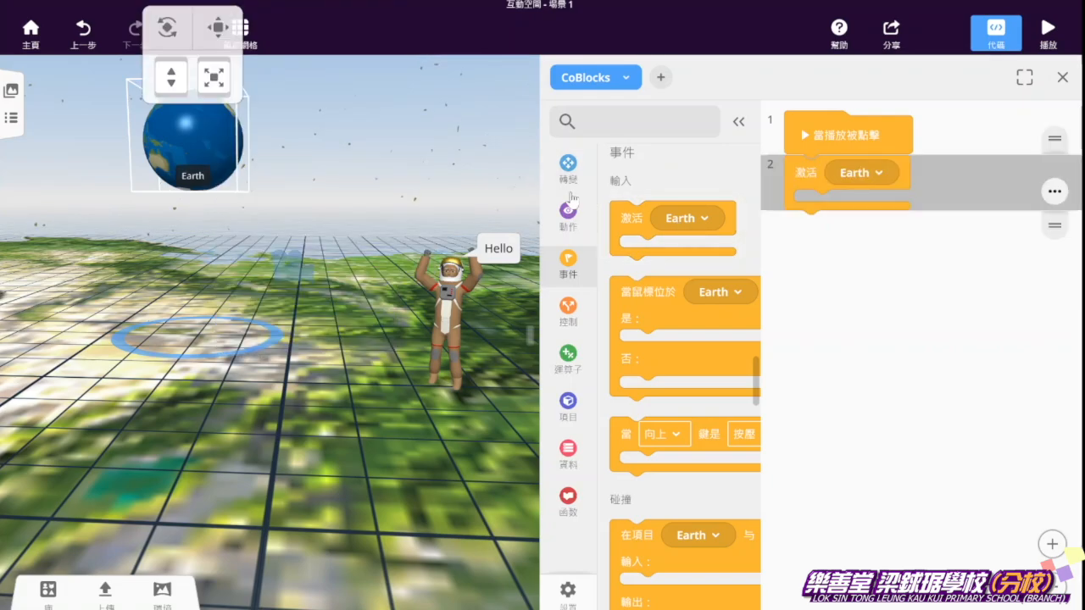
{"action": "left_click", "coordinate": [568, 166]}
{"action": "left_click_drag", "start_coordinate": [619, 212], "coordinate": [800, 209]}
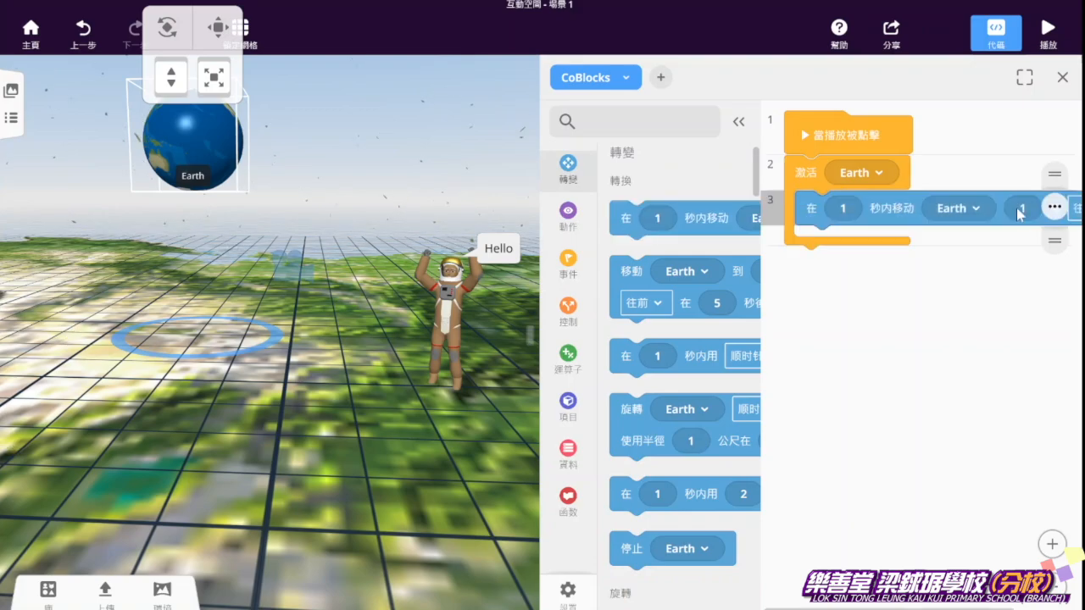
{"action": "left_click", "coordinate": [1021, 209]}
{"action": "type", "text": "5"}
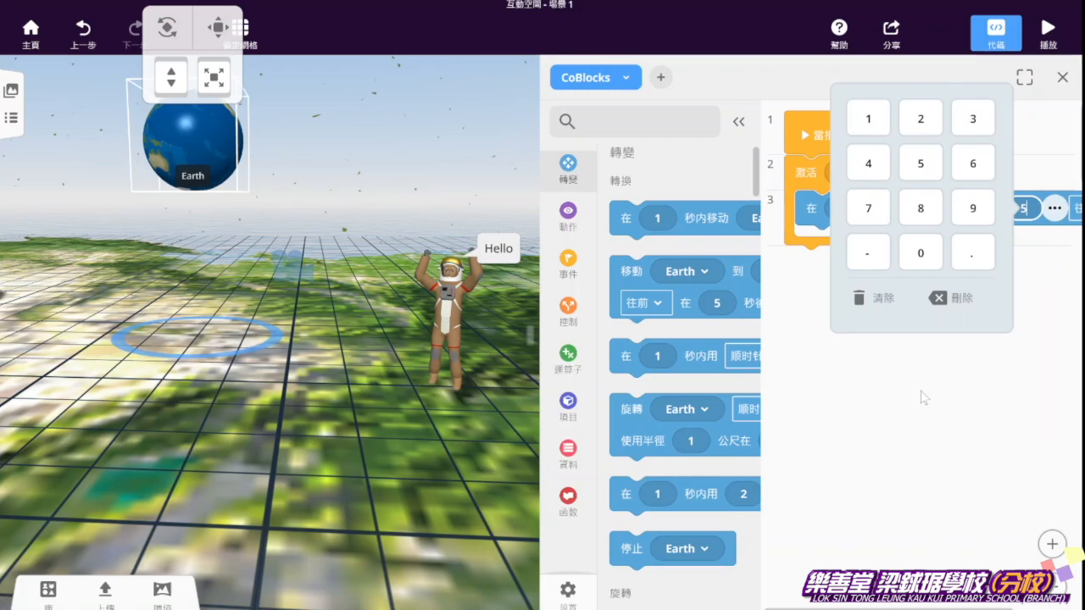
{"action": "left_click", "coordinate": [924, 398]}
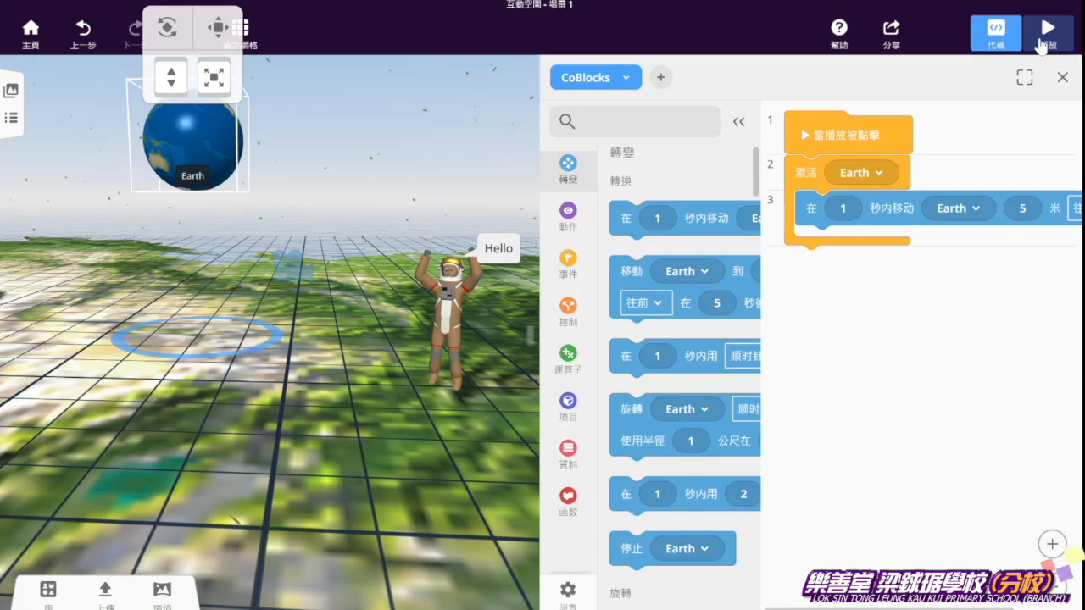
- Play the scene to test the Earth's movement code, return to editing and close the code editor
{"action": "left_click", "coordinate": [1044, 41]}
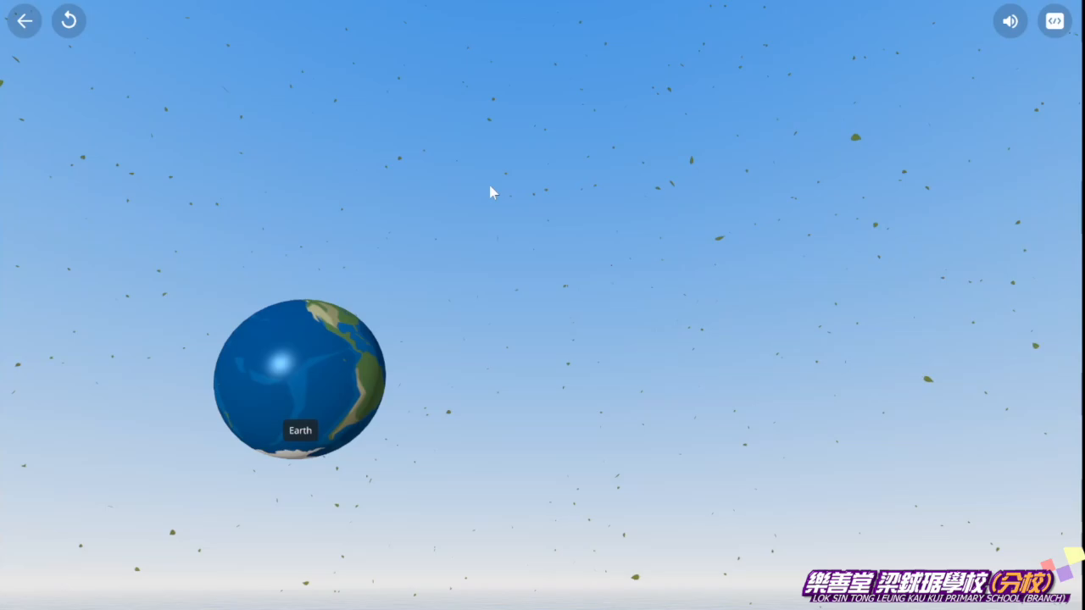
{"action": "left_click", "coordinate": [22, 26]}
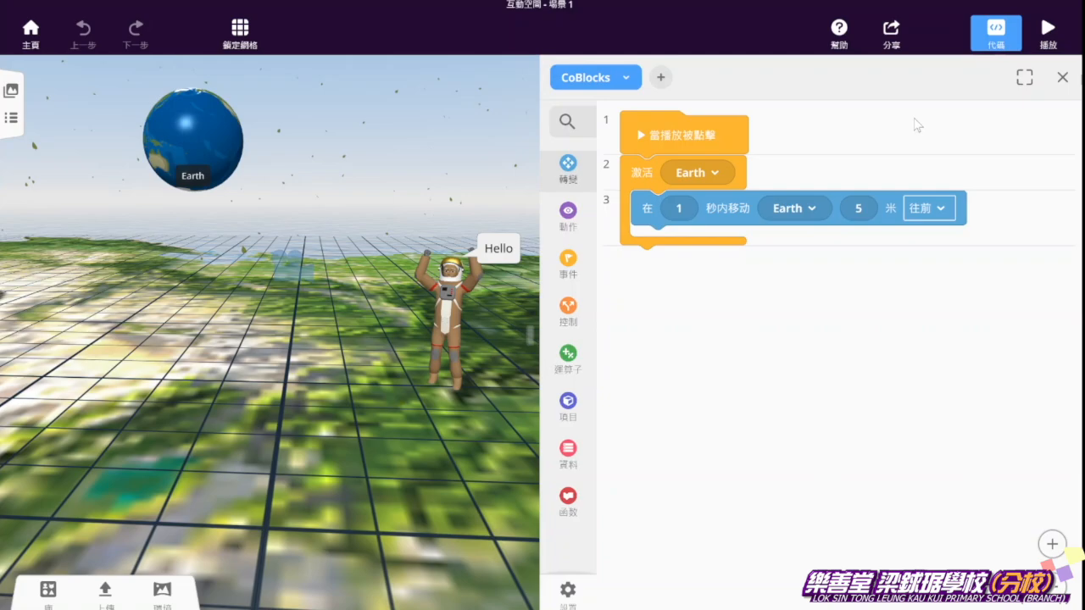
{"action": "left_click", "coordinate": [1062, 77]}
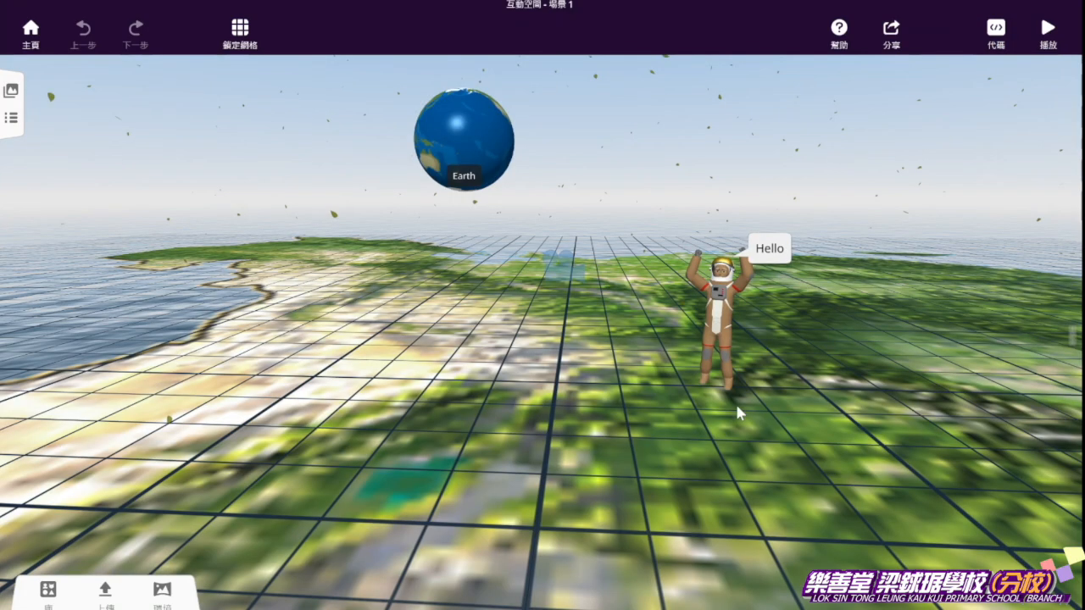